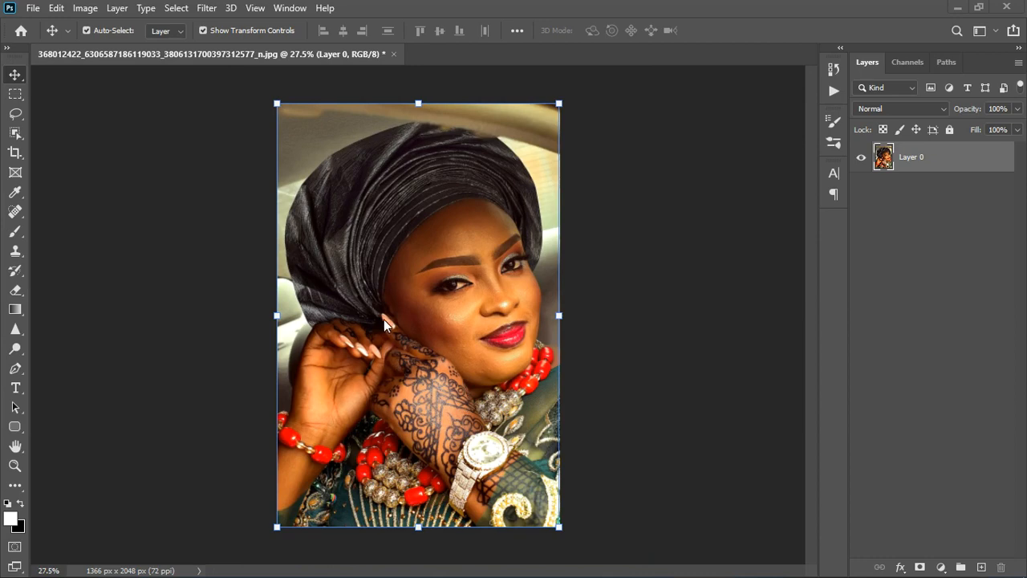
Step: Examine the skin tones and texture of the face and hennaed hand up close and in the wider portrait
scroll(383, 320, "up", 3)
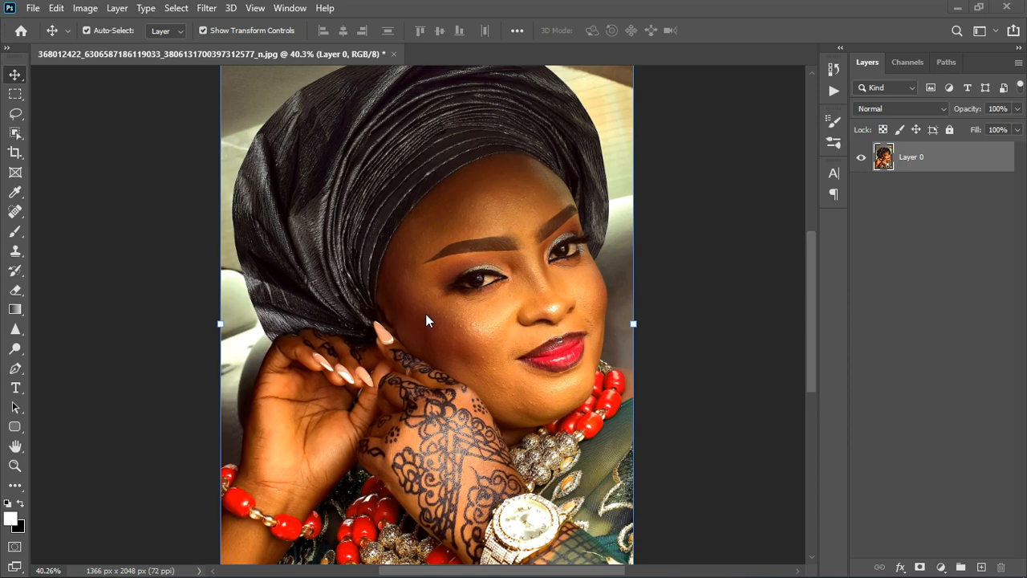
scroll(441, 244, "up", 3)
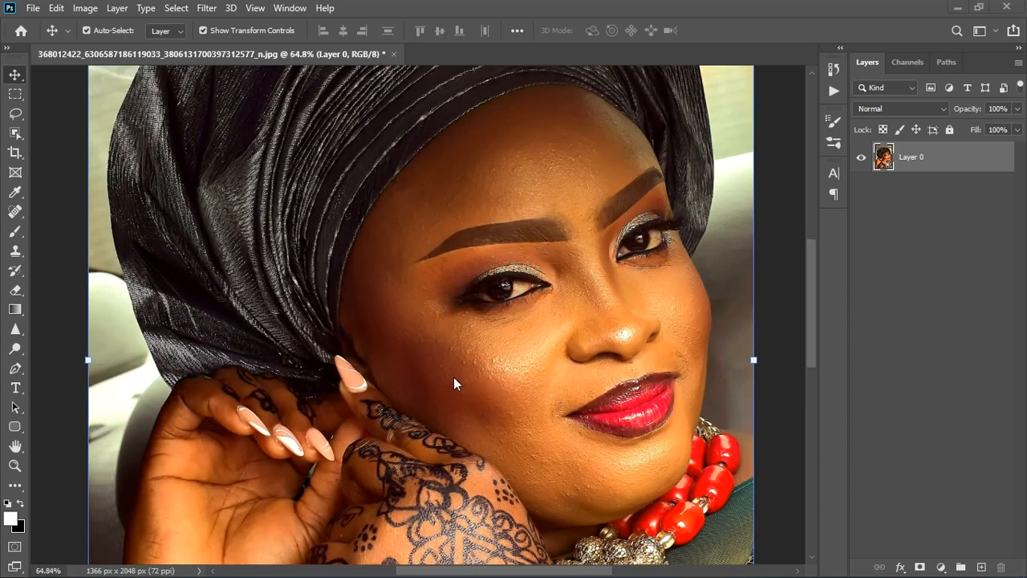
scroll(453, 382, "up", 1)
scroll(497, 412, "down", 1)
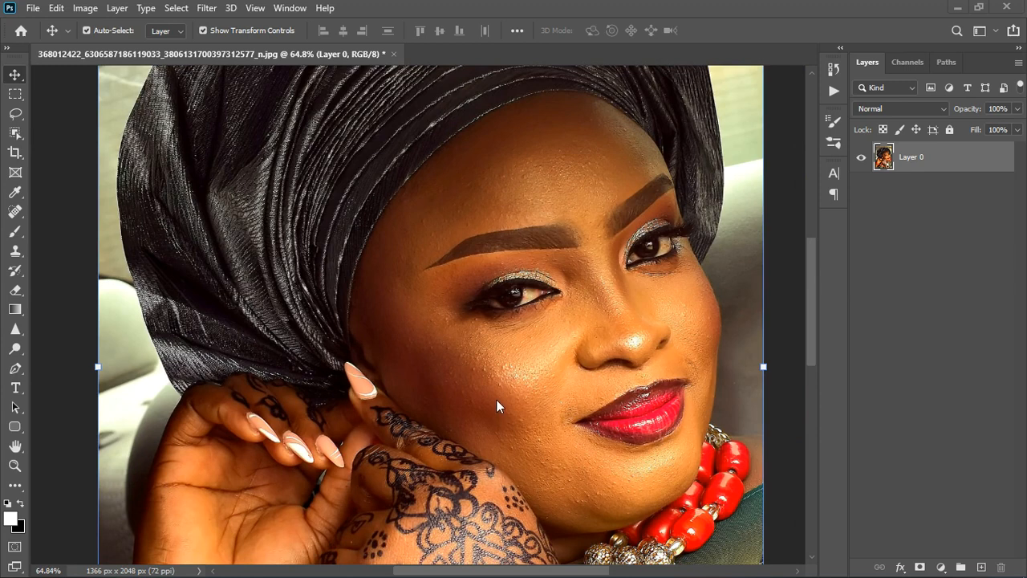
scroll(499, 397, "down", 1)
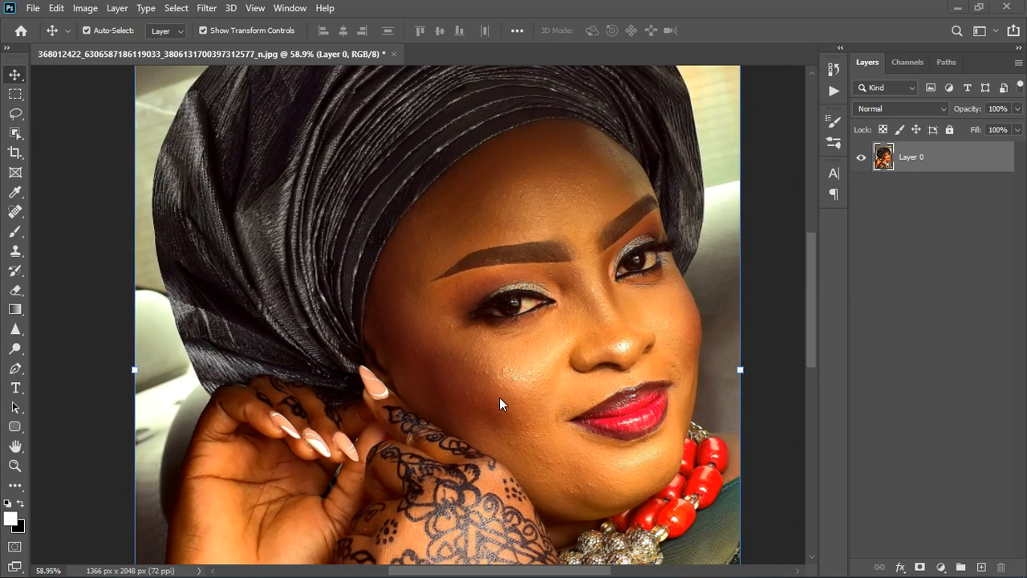
scroll(536, 344, "up", 3)
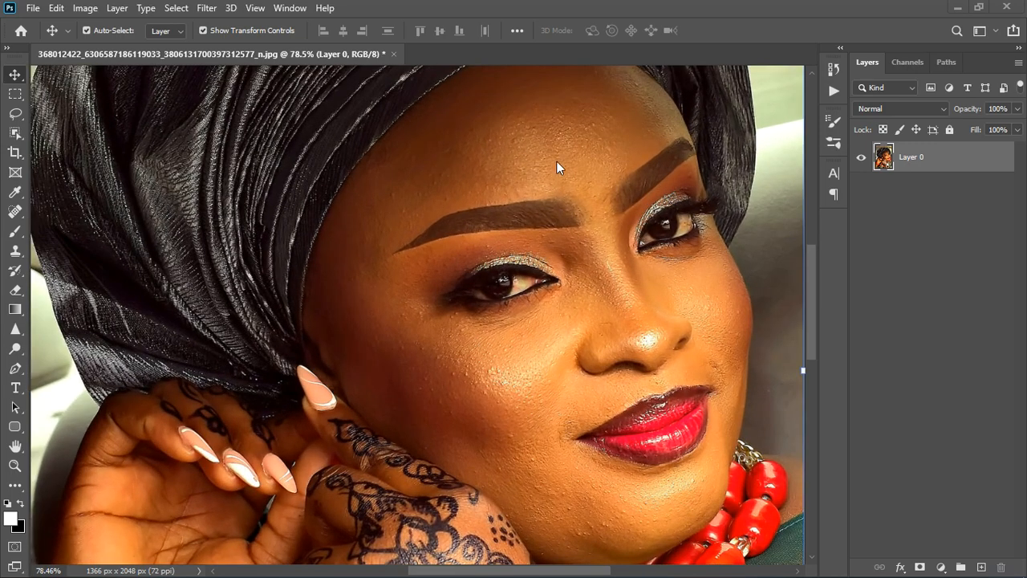
scroll(557, 318, "down", 5)
scroll(542, 346, "up", 7)
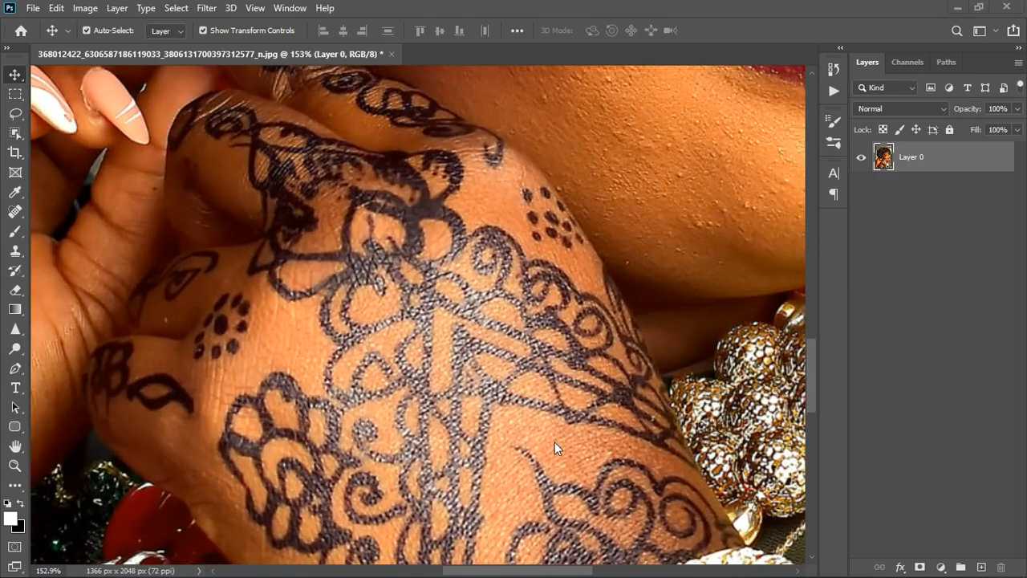
scroll(566, 458, "down", 4)
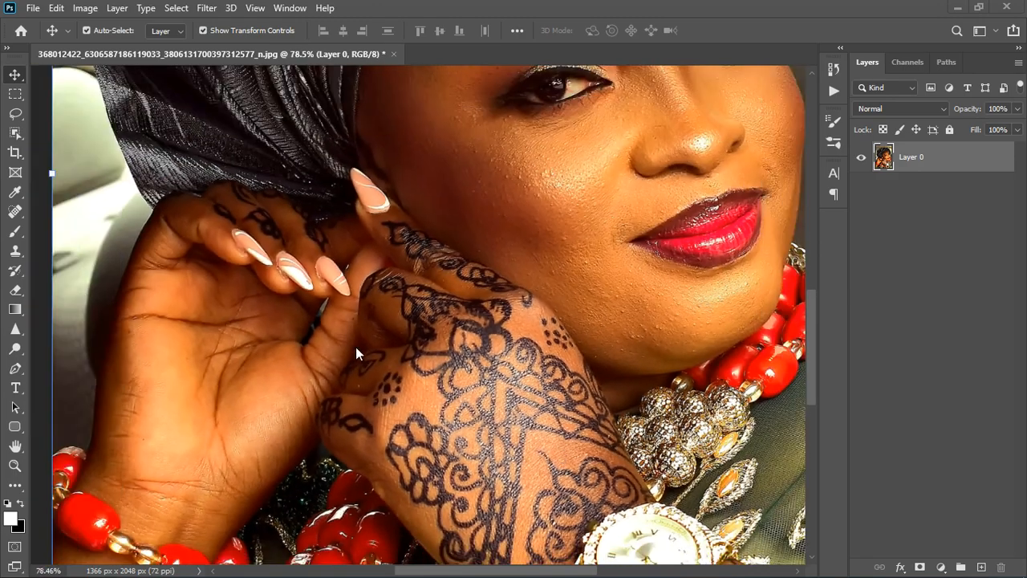
scroll(453, 445, "down", 3)
scroll(556, 284, "up", 3)
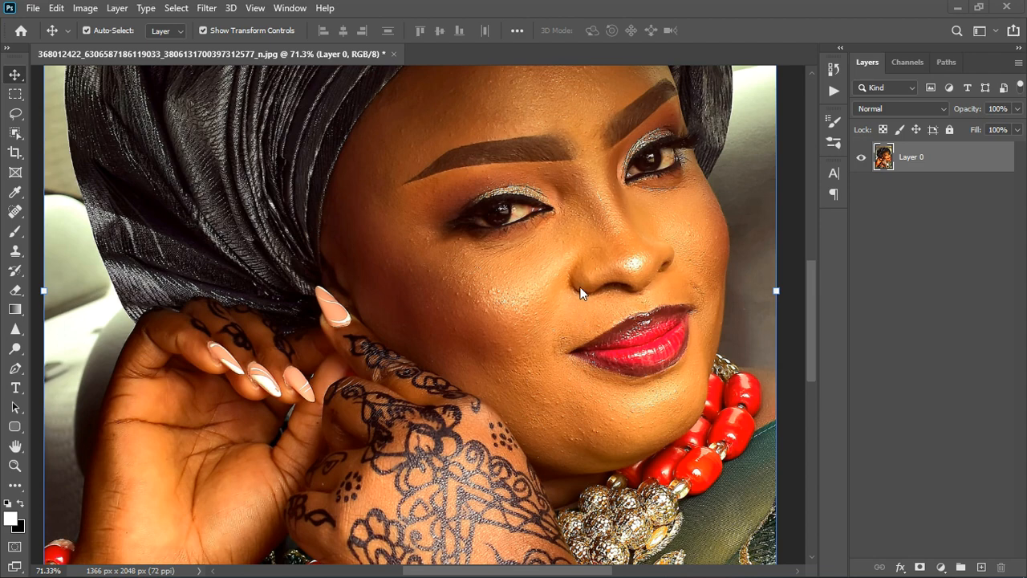
scroll(577, 321, "down", 3)
scroll(581, 299, "up", 3)
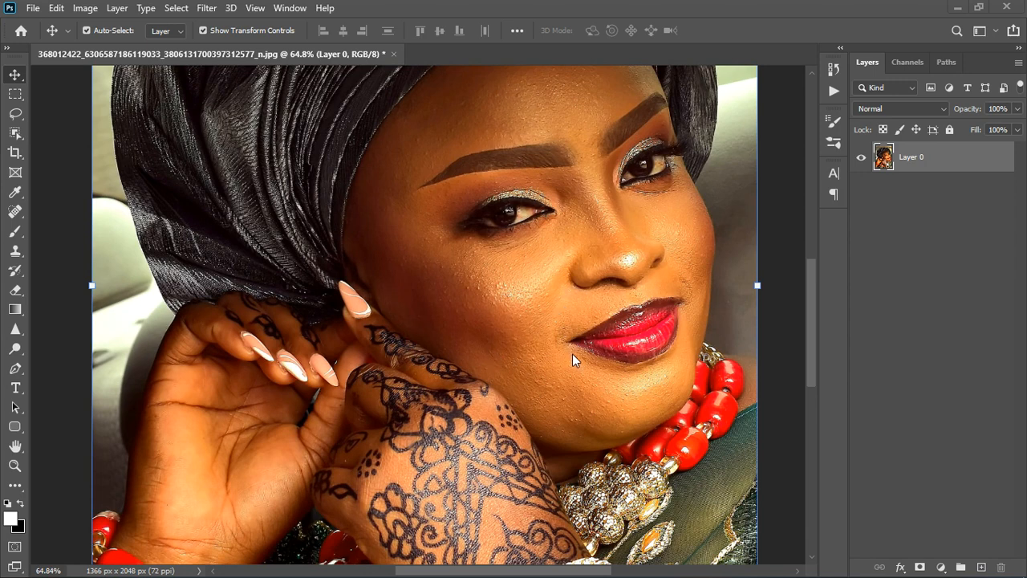
scroll(570, 294, "down", 3)
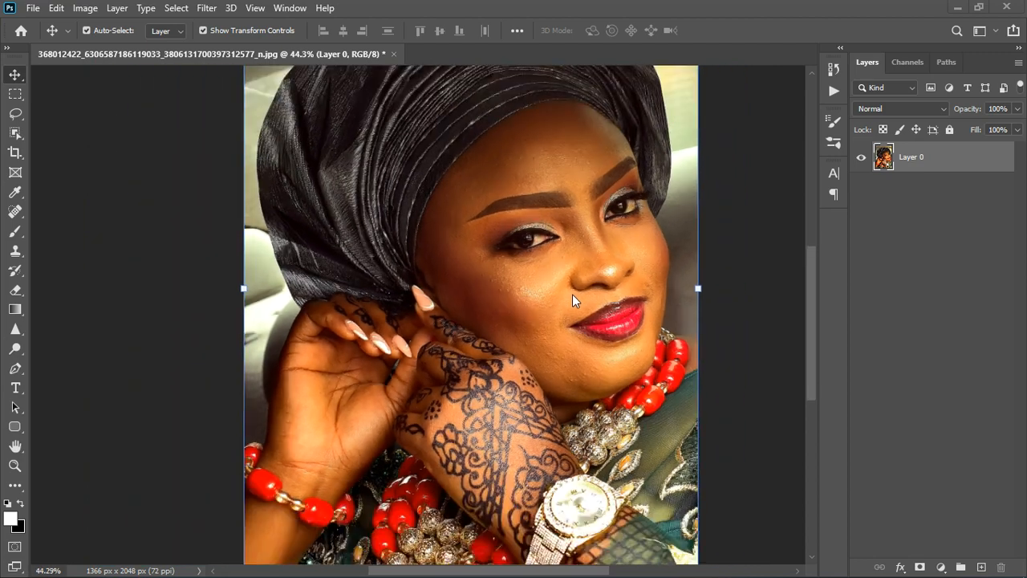
Step: Add Selective Color and Hue/Saturation adjustment layers above the photo, placing Hue/Saturation below Selective Color
left_click(941, 567)
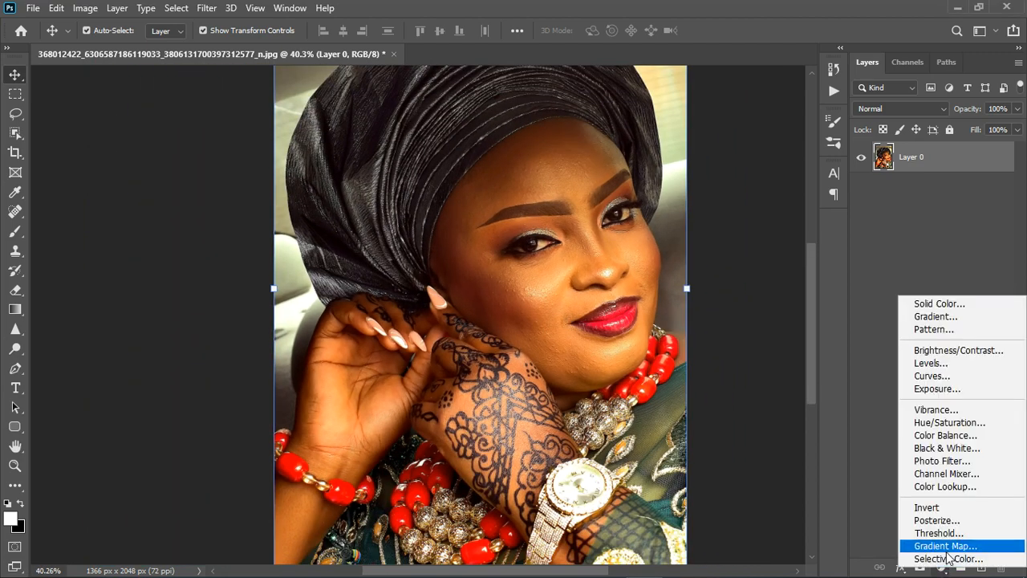
left_click(948, 558)
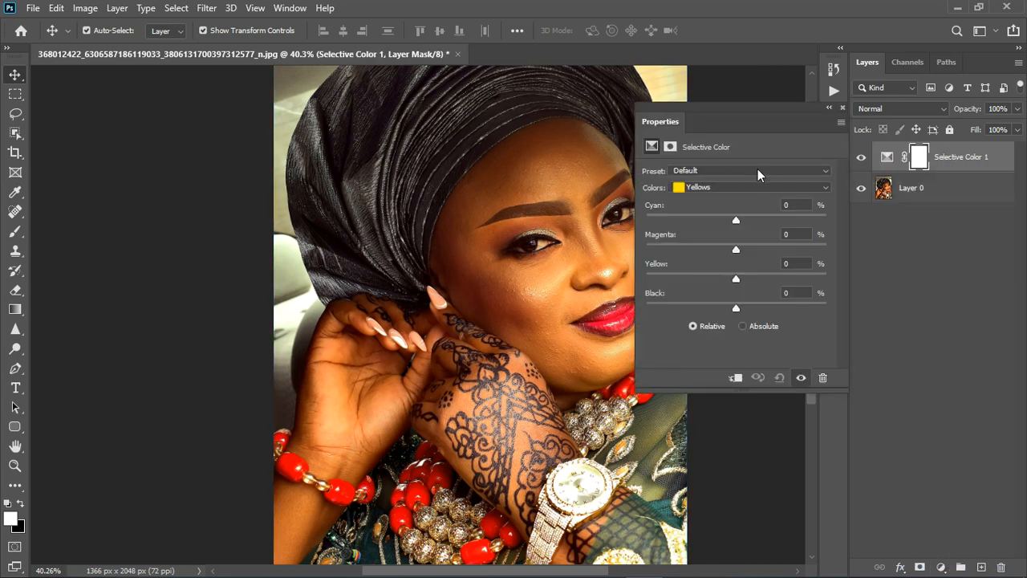
left_click(942, 567)
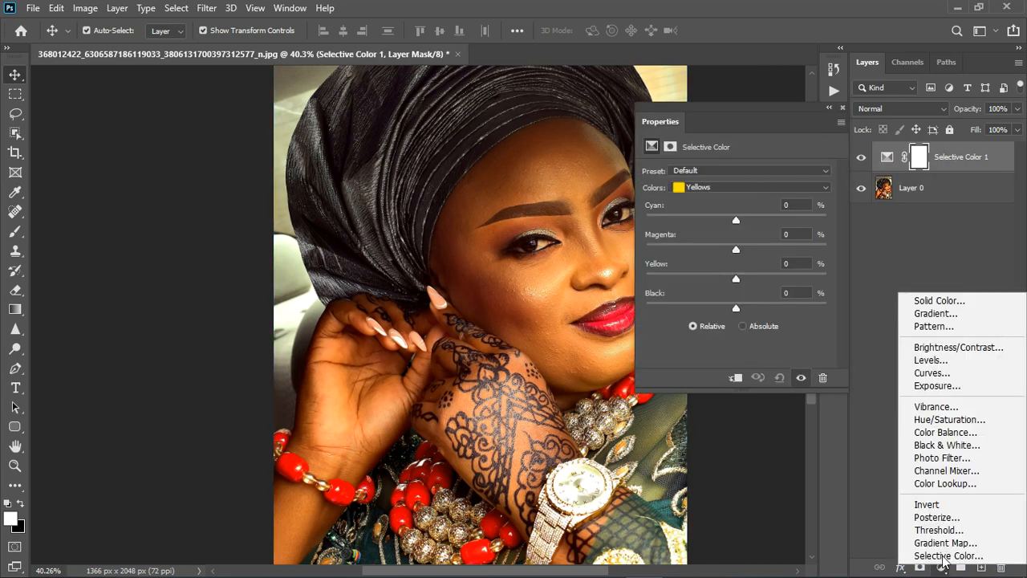
left_click(942, 418)
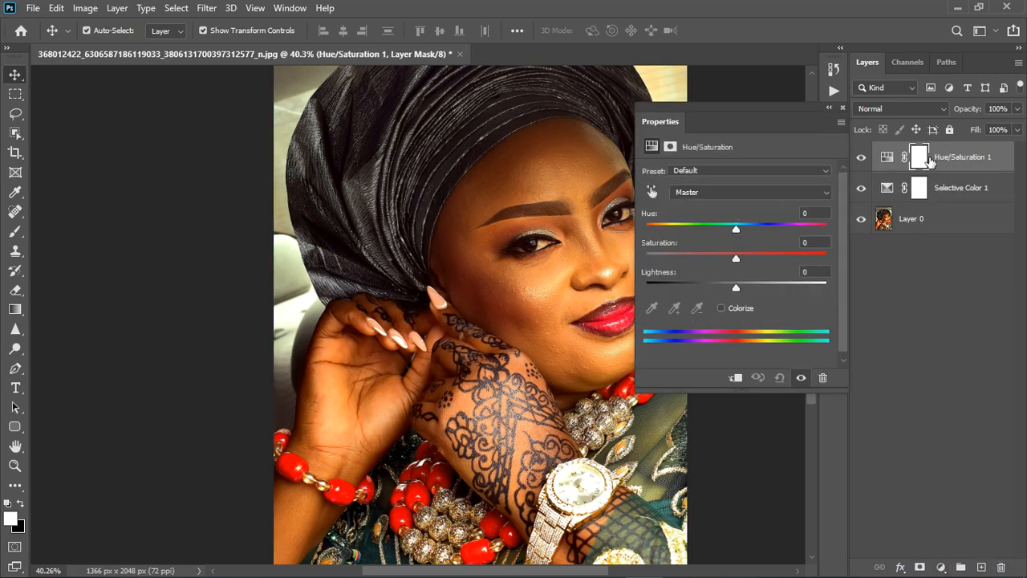
left_click_drag(952, 193, 952, 195)
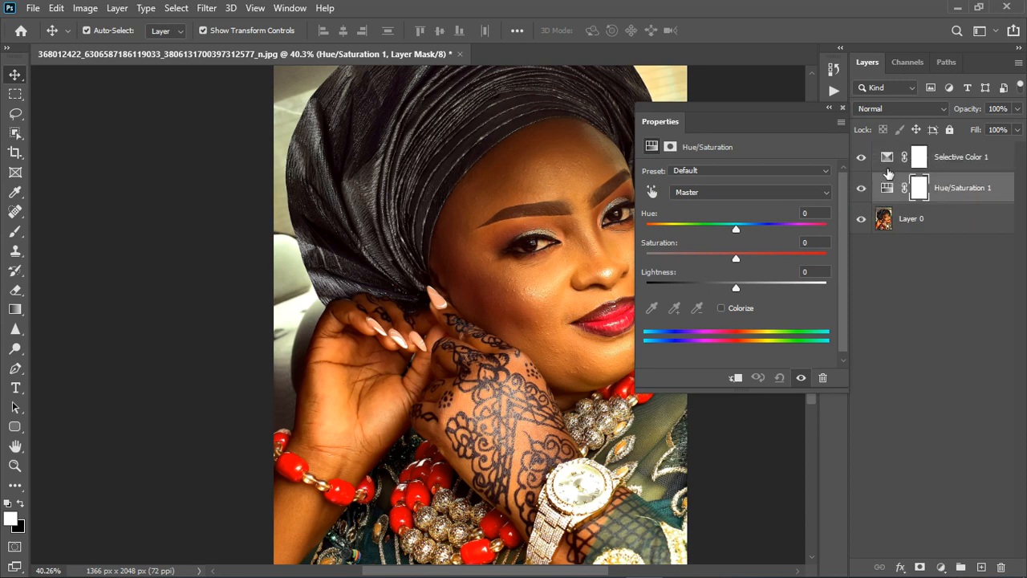
Step: Hide the Selective Color layer and open the Hue/Saturation adjustment's settings, placing them clear of the face
left_click(861, 157)
left_click(842, 108)
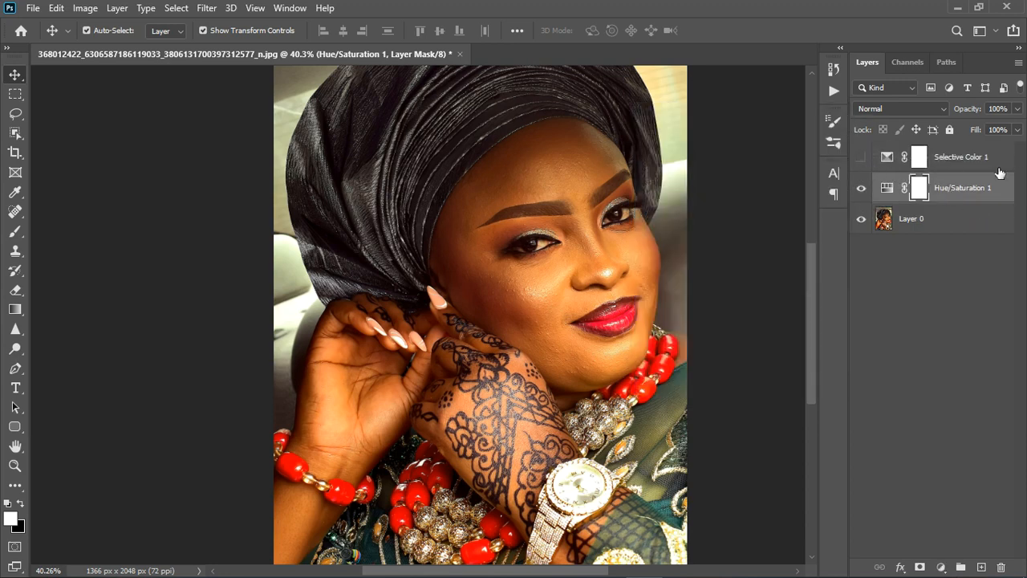
left_click_drag(980, 164, 965, 217)
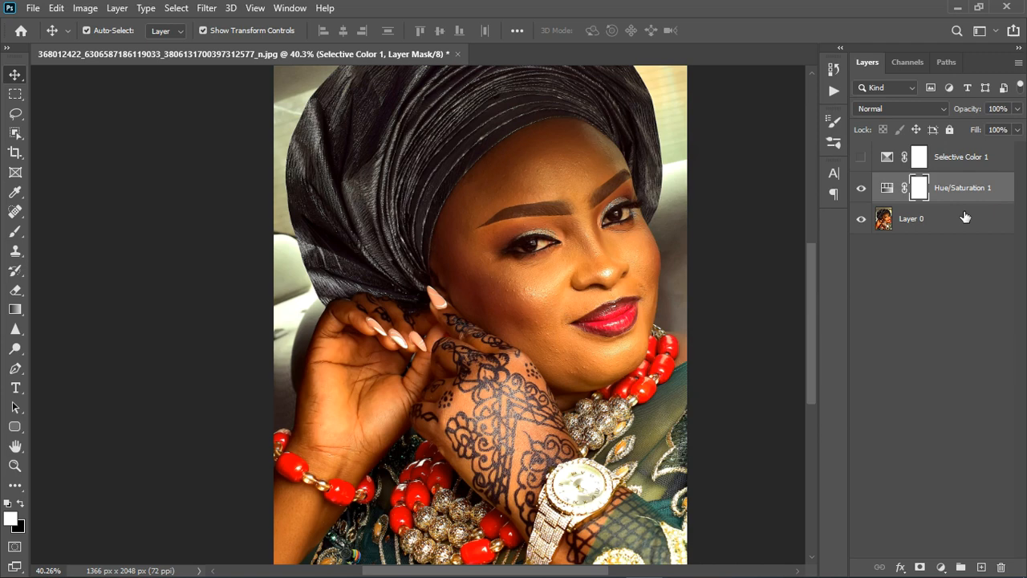
double_click(887, 188)
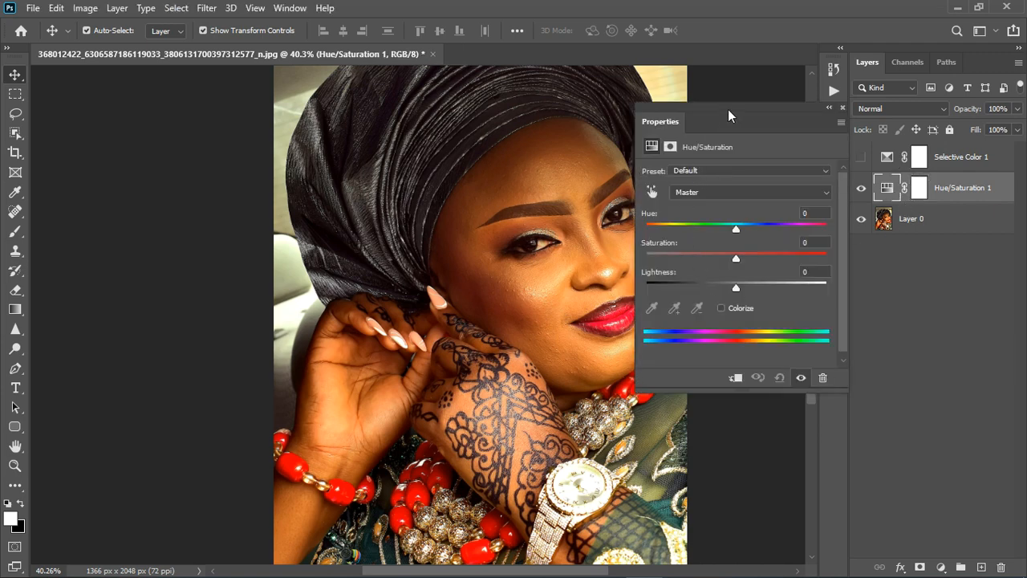
left_click_drag(728, 109, 770, 113)
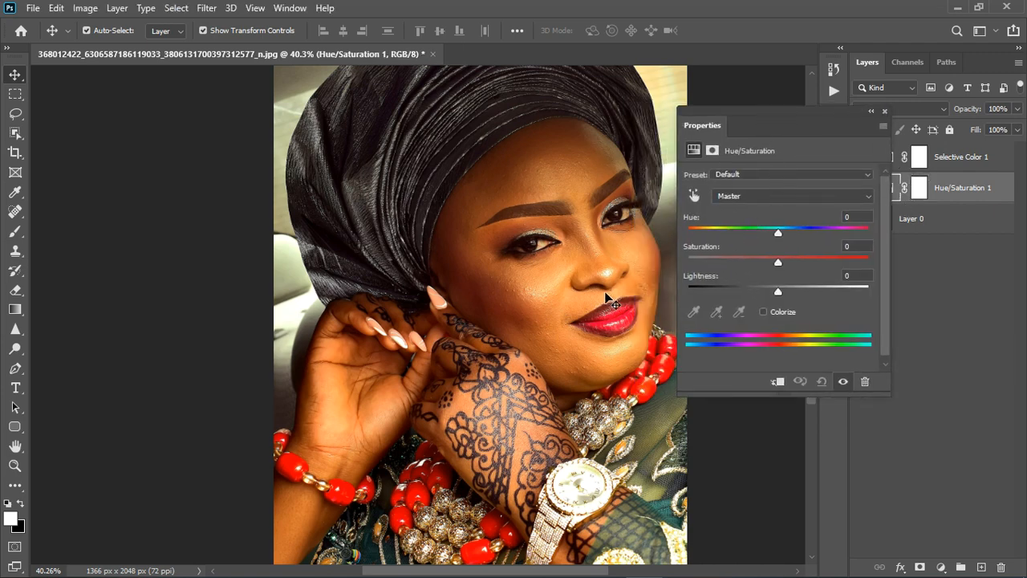
Step: Sample the skin beside the nose and on the cheek with the Hue/Saturation on-image adjustment tool to target the Yellows range
scroll(611, 275, "up", 5)
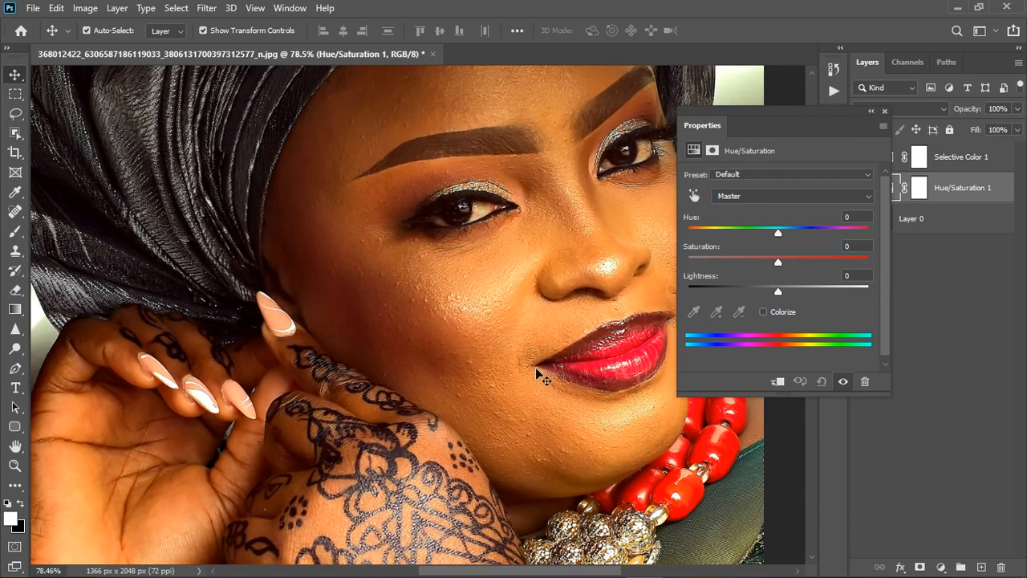
scroll(591, 441, "down", 3)
scroll(562, 282, "up", 2)
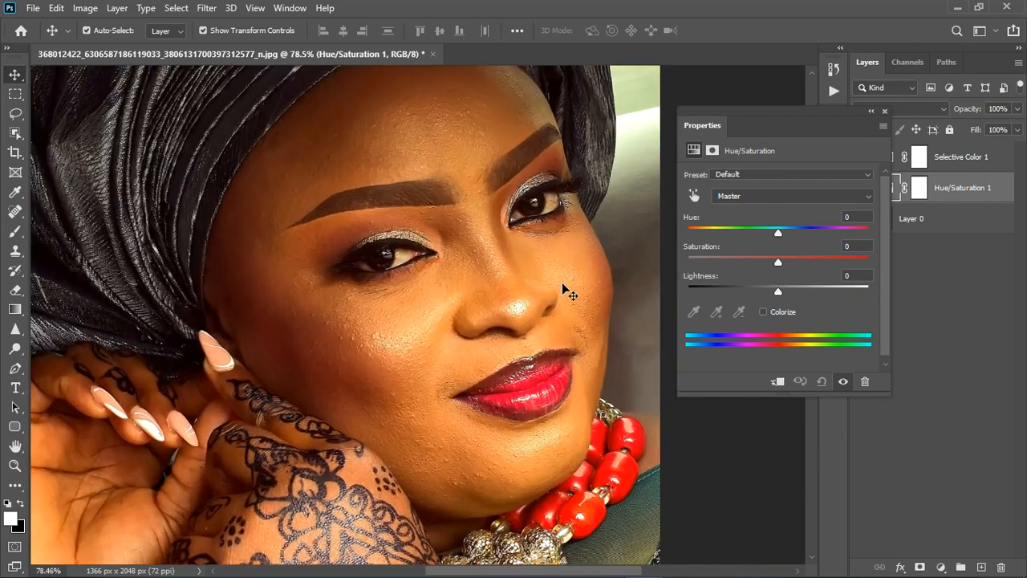
left_click(694, 196)
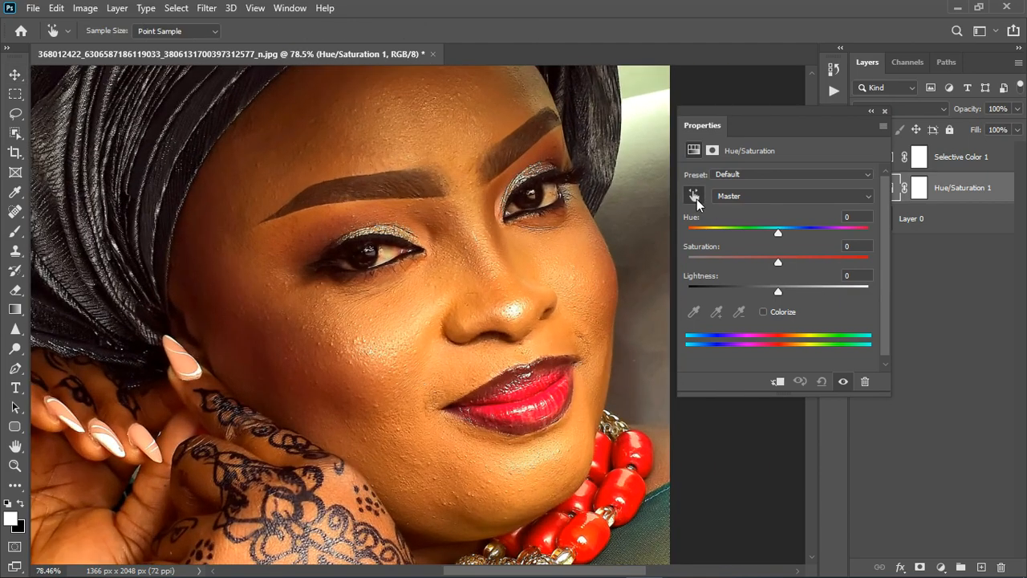
left_click(435, 324)
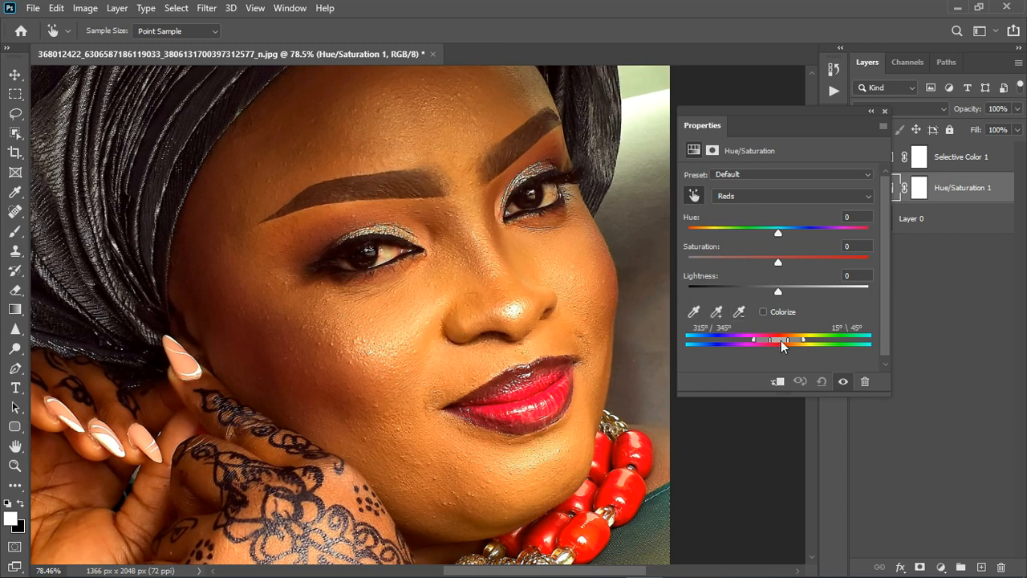
left_click(437, 370)
Step: Try the Yellows hue at +180 and +8, and reset it to 0
left_click_drag(778, 232, 896, 234)
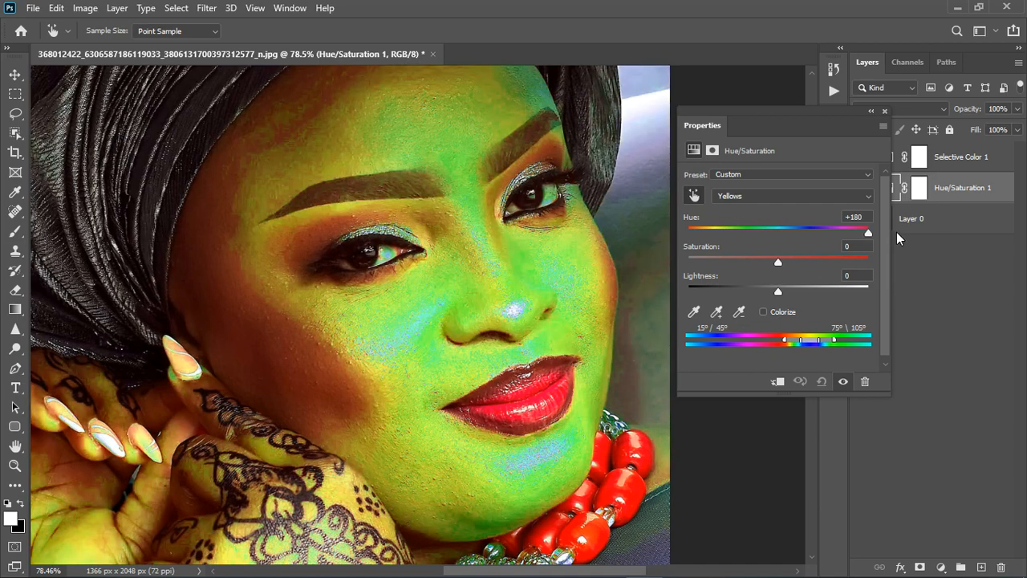
left_click_drag(897, 236, 784, 235)
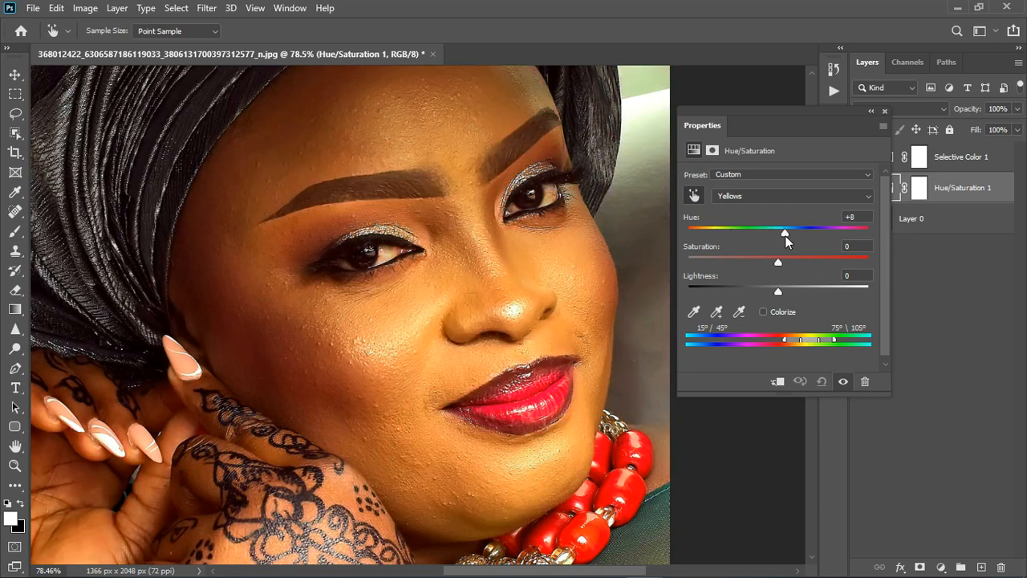
left_click(844, 218)
type("0")
Step: Set the Yellows hue to -21 and saturation to -39 in the Hue/Saturation adjustment
scroll(488, 292, "down", 4)
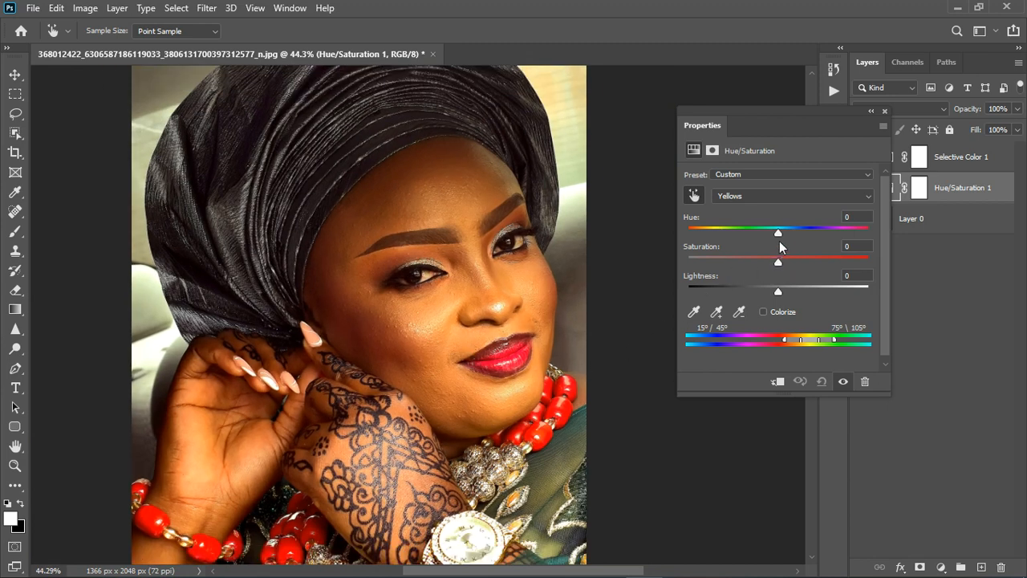
scroll(450, 319, "down", 1)
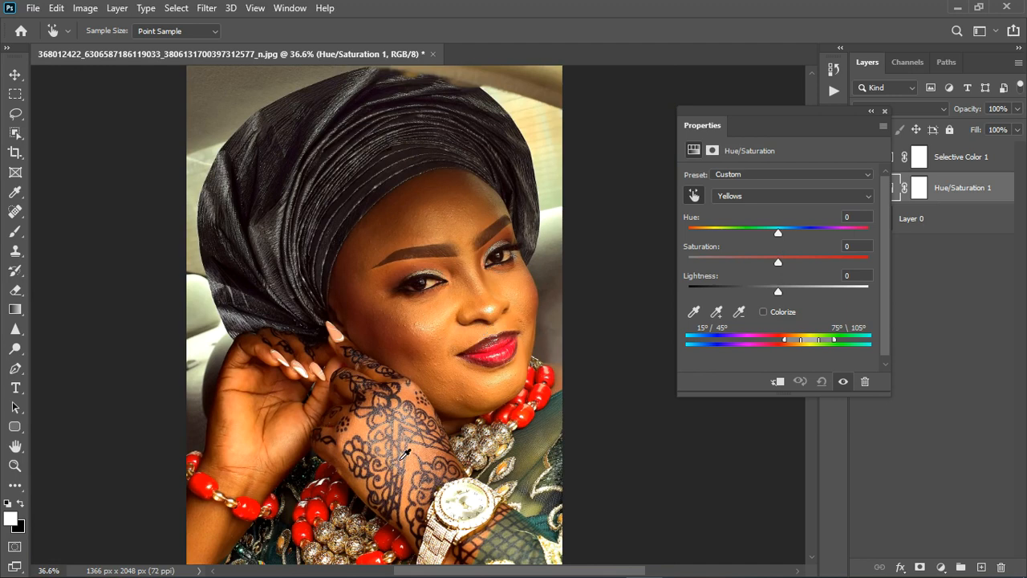
scroll(438, 473, "up", 2)
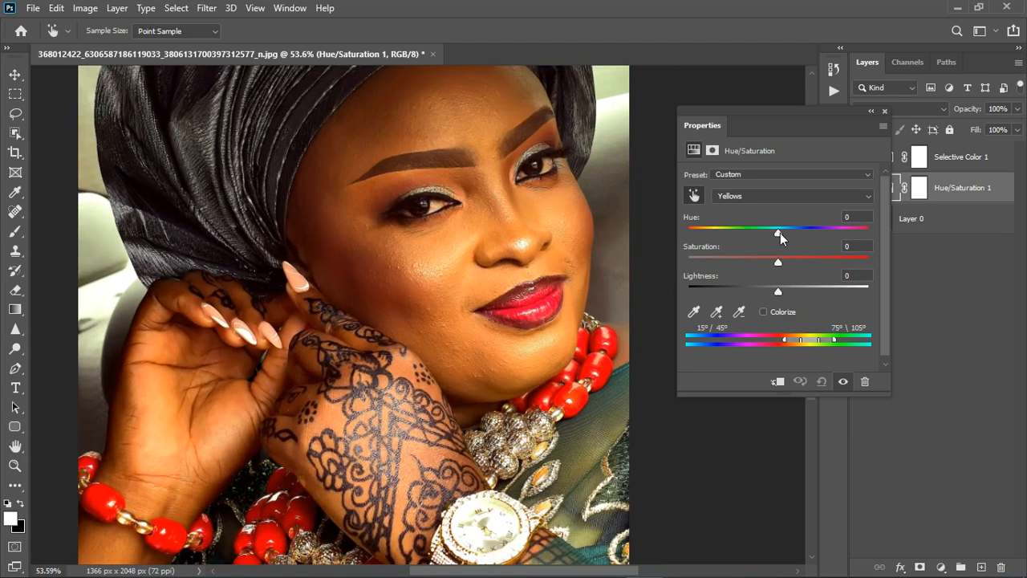
left_click_drag(778, 233, 754, 232)
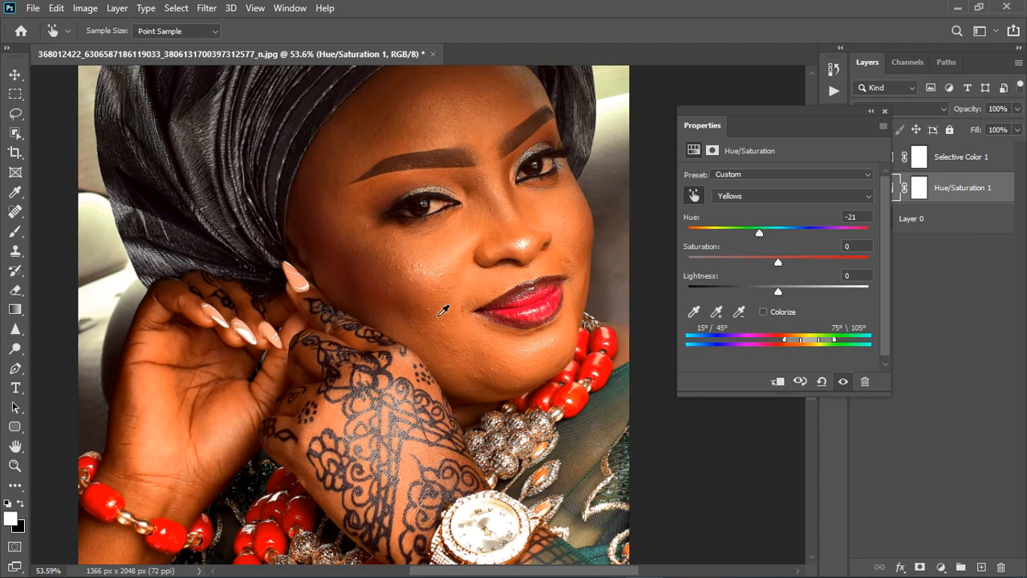
left_click_drag(780, 259, 739, 266)
left_click_drag(768, 235, 759, 234)
Step: Compare the portrait with and without the Hue/Saturation adjustment and inspect the corrected skin on the face and hands
scroll(493, 317, "down", 2)
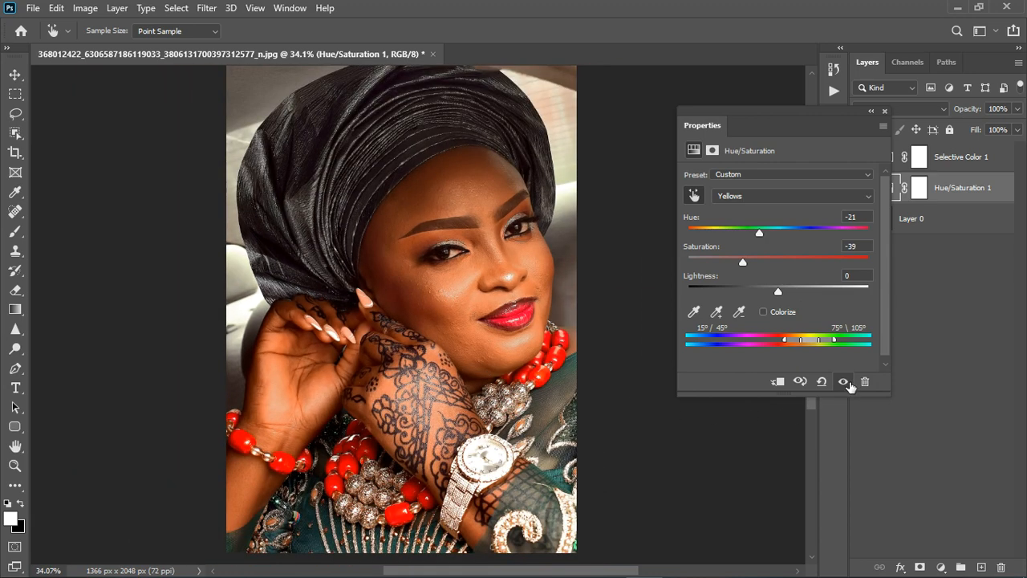
left_click(843, 382)
left_click(843, 382)
scroll(434, 425, "up", 2)
scroll(441, 426, "up", 4)
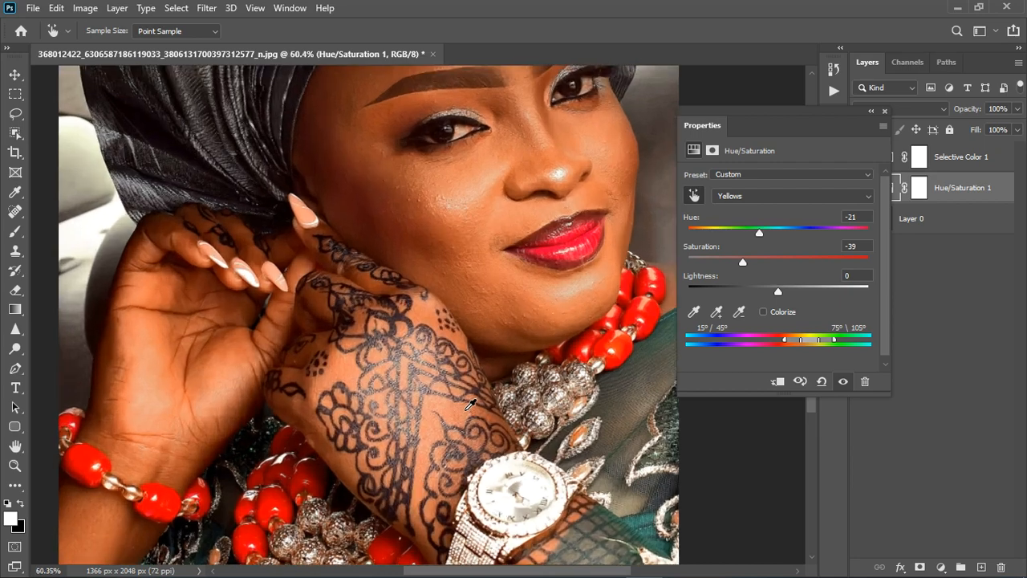
scroll(479, 422, "down", 3)
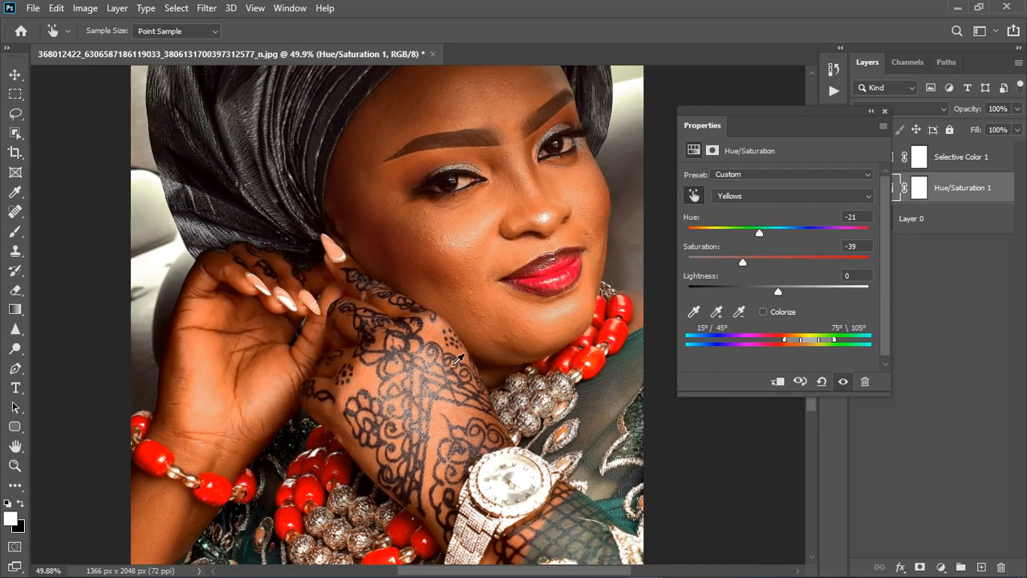
scroll(450, 357, "down", 2)
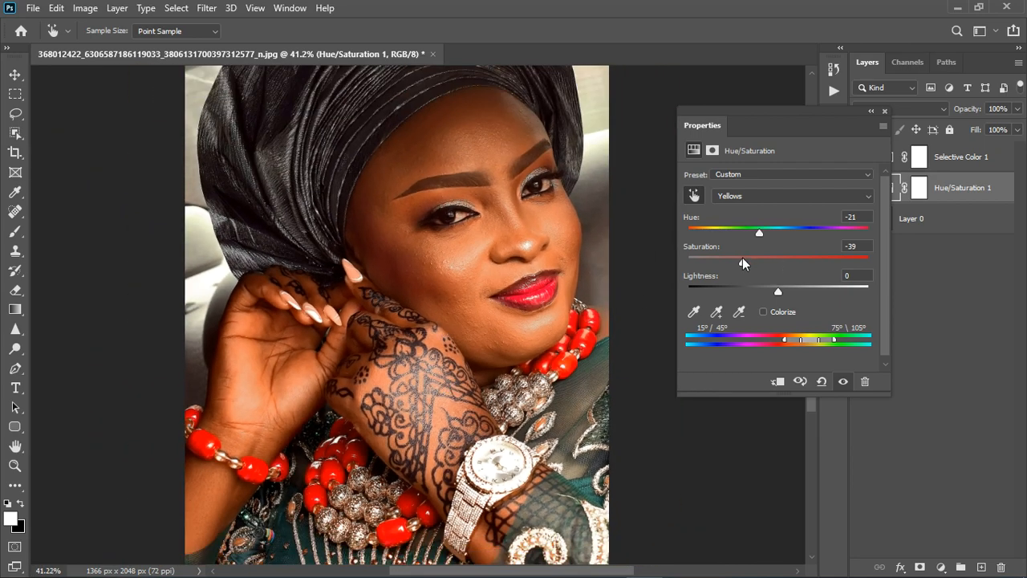
Step: Set the Yellows saturation to -38, check the whole portrait, and close the Hue/Saturation settings
left_click_drag(742, 261, 730, 262)
scroll(491, 390, "down", 3)
scroll(514, 401, "up", 1)
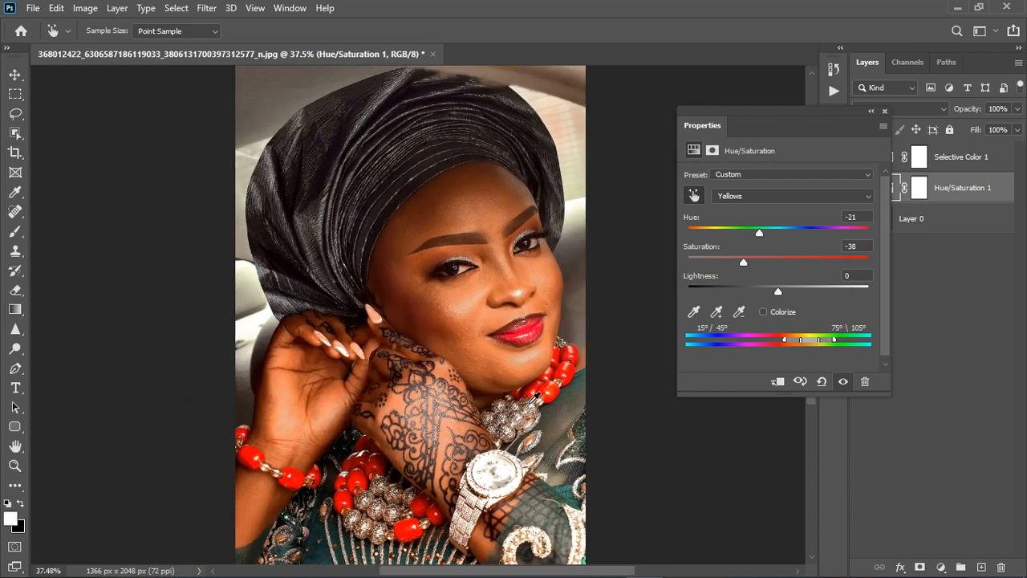
scroll(483, 374, "up", 1)
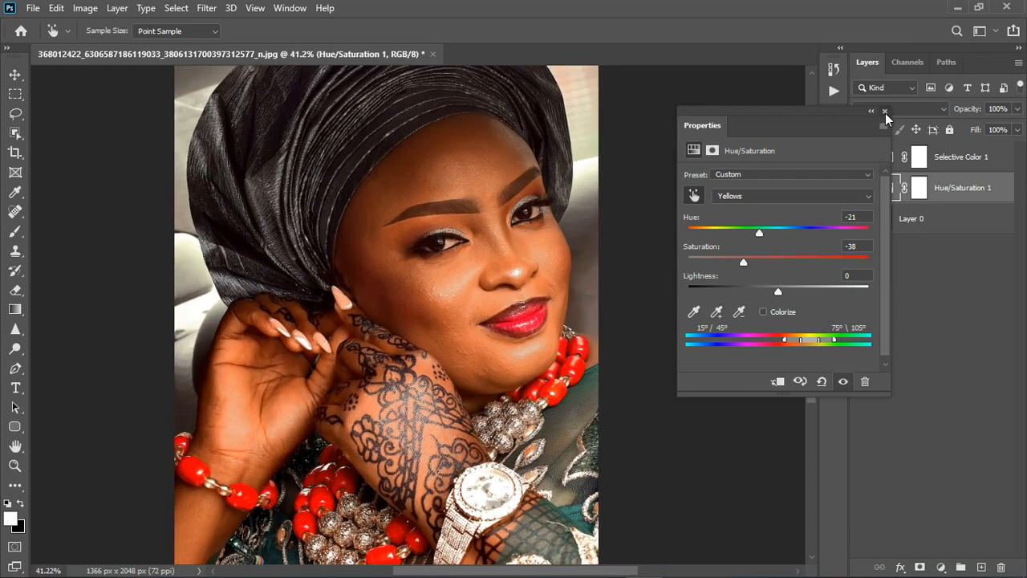
left_click(885, 113)
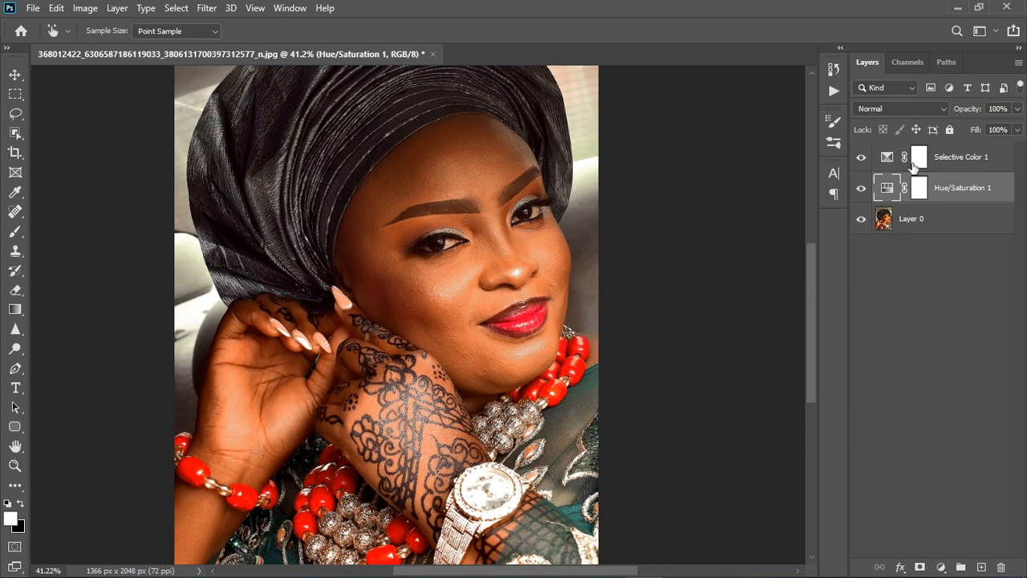
Step: Set the Reds magenta to -16 in the Selective Color adjustment and compare the portrait with and without it
key("v")
left_click(912, 166)
double_click(898, 166)
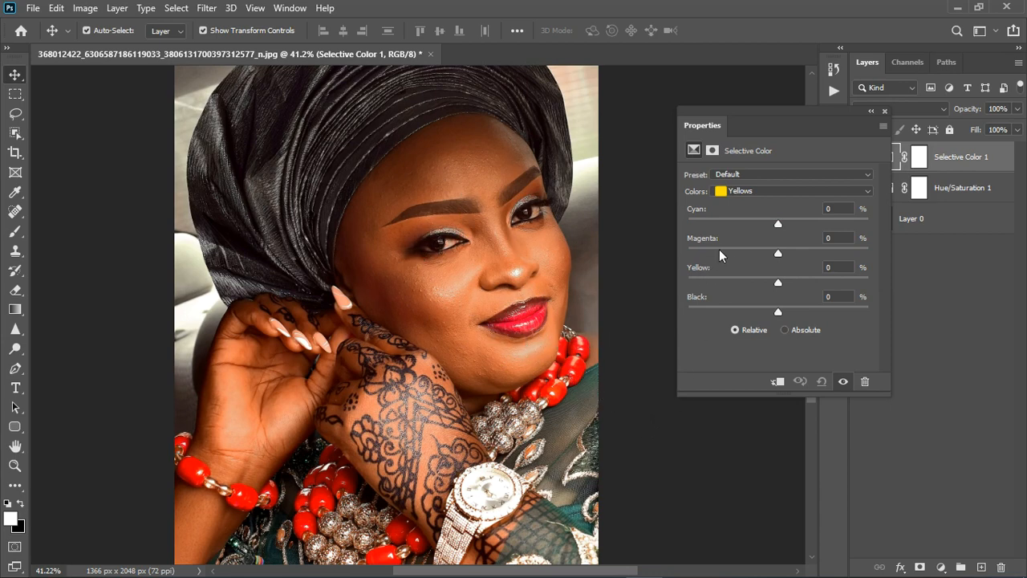
left_click(760, 195)
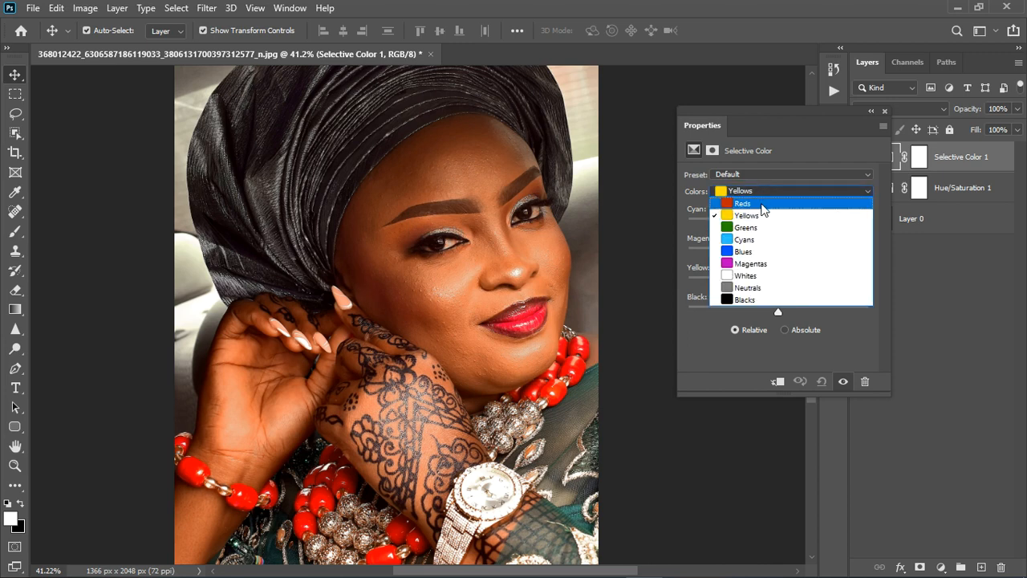
left_click(763, 202)
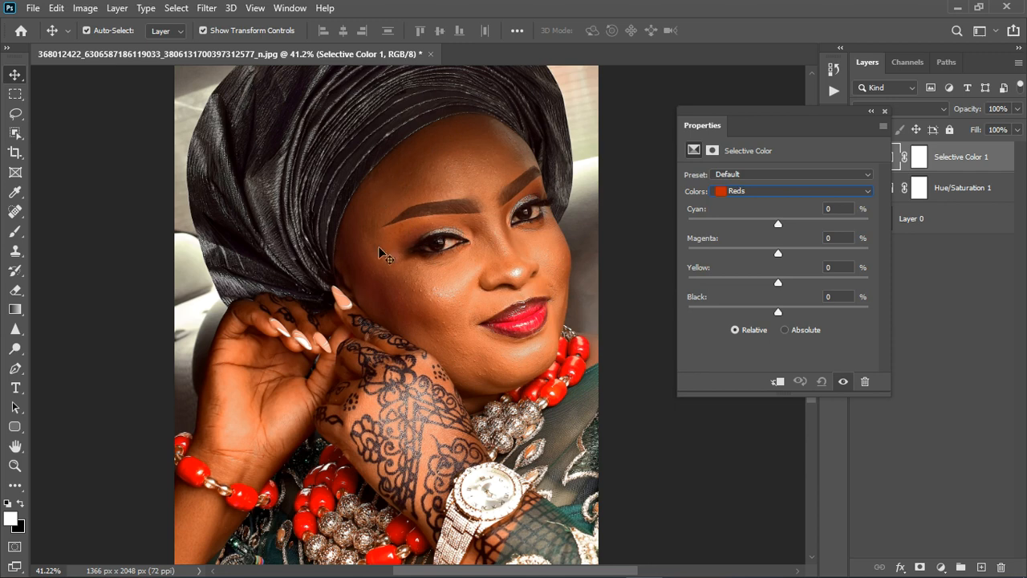
left_click_drag(781, 254, 764, 255)
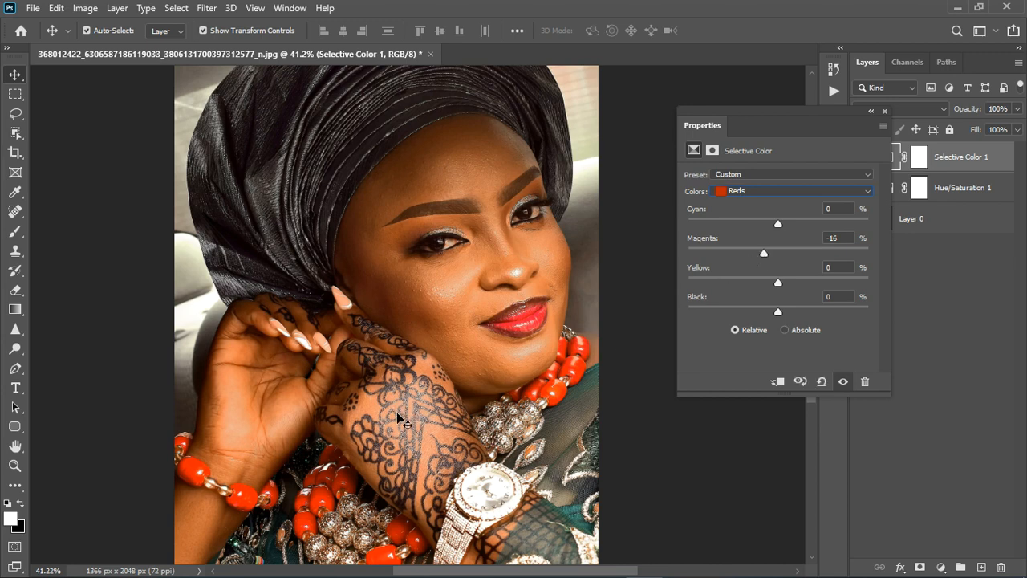
left_click(846, 383)
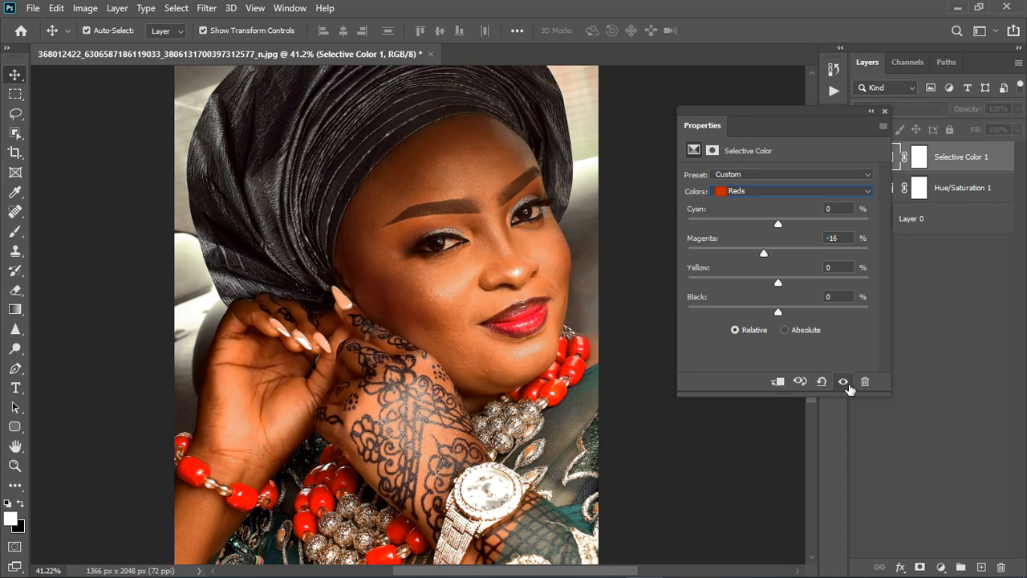
left_click(846, 382)
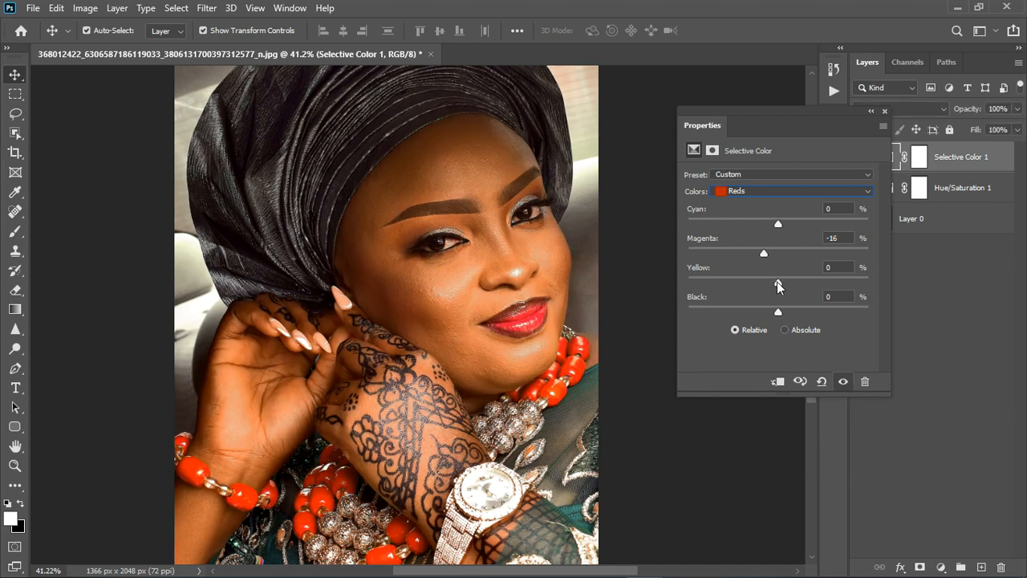
Step: Set the Reds yellow to -11, fine-tune the Reds black and cyan slightly, and close the Selective Color settings
left_click_drag(778, 282, 769, 283)
mouse_move(779, 312)
left_mouse_down()
mouse_move(819, 319)
mouse_move(751, 326)
mouse_move(776, 327)
left_mouse_up()
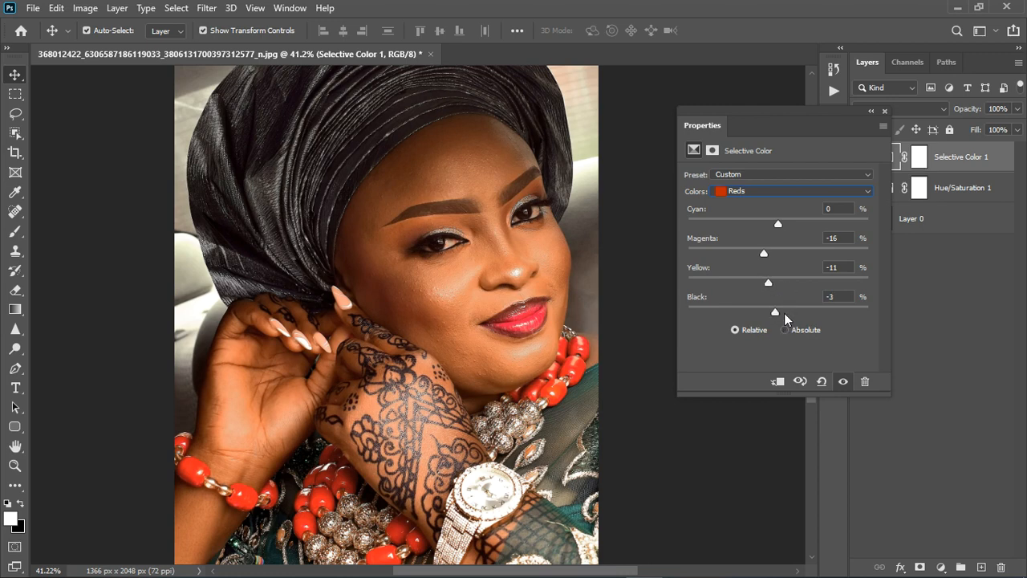
left_click_drag(780, 315, 779, 317)
mouse_move(778, 223)
left_mouse_down()
mouse_move(796, 224)
mouse_move(774, 226)
left_mouse_up()
left_click(884, 111)
scroll(532, 279, "down", 4)
scroll(382, 364, "up", 3)
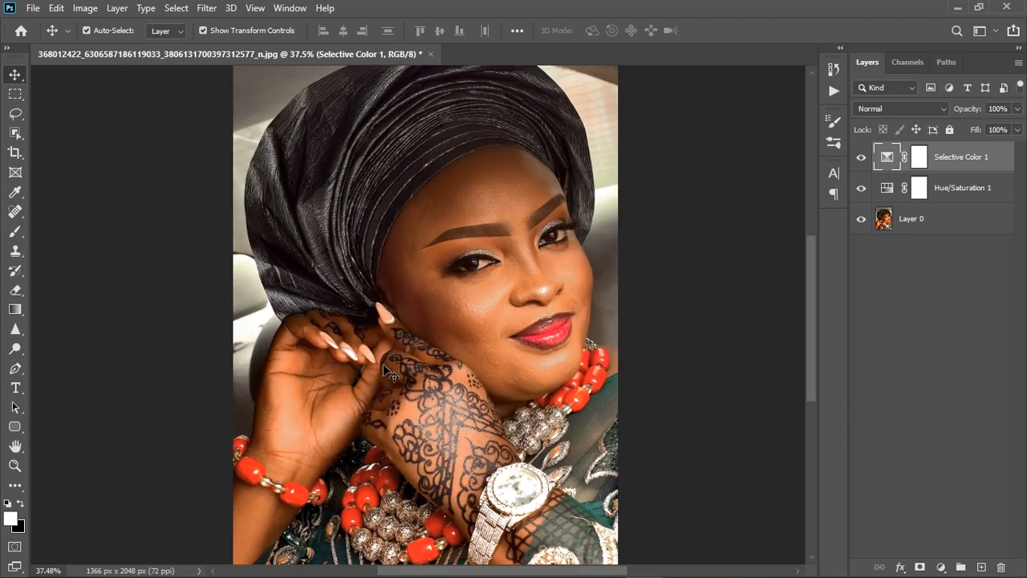
Step: Group the Selective Color and Hue/Saturation layers and compare the portrait with and without the group
left_click(980, 198, "ctrl")
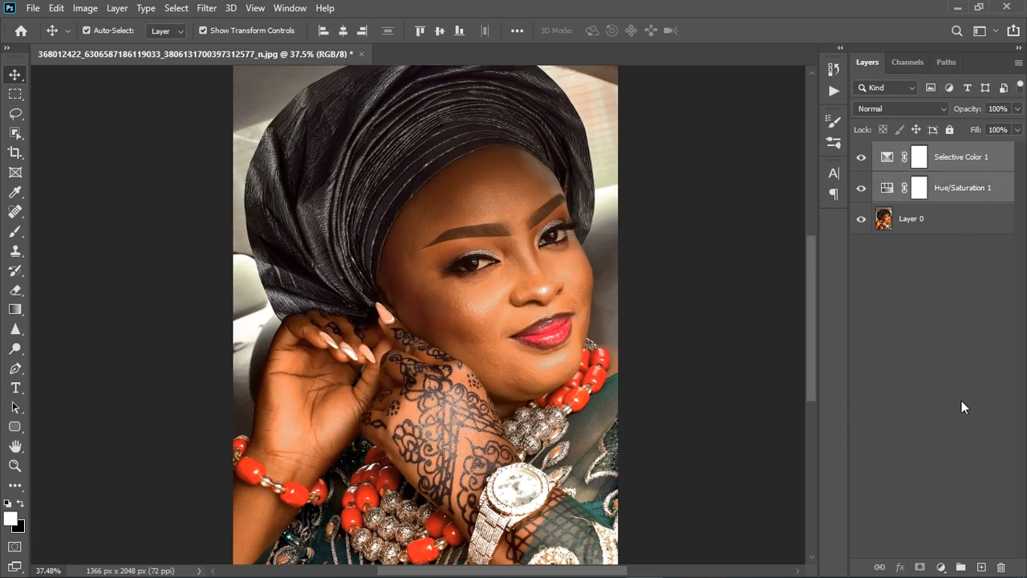
left_click(960, 567)
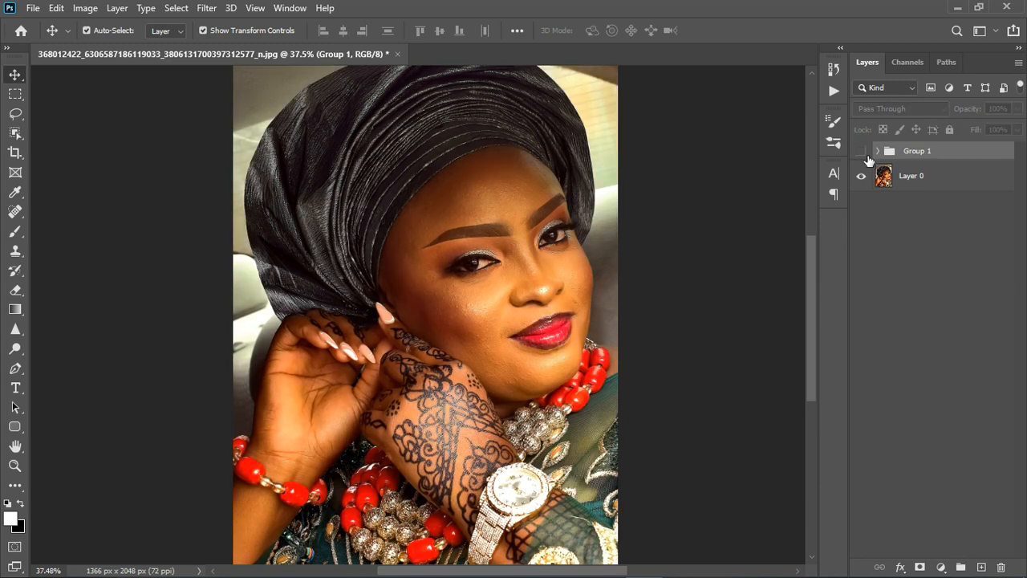
left_click(864, 154)
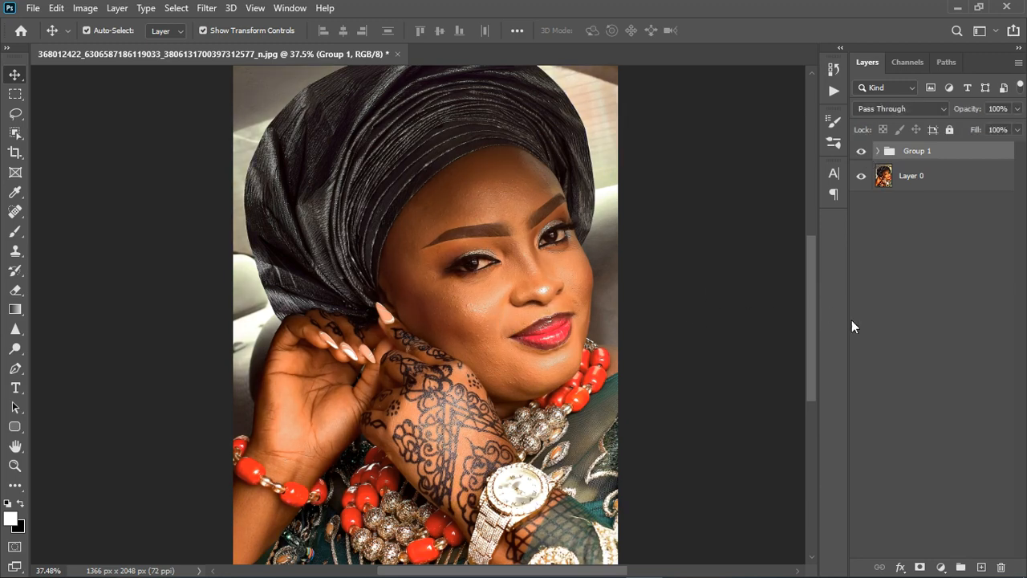
scroll(515, 287, "up", 2)
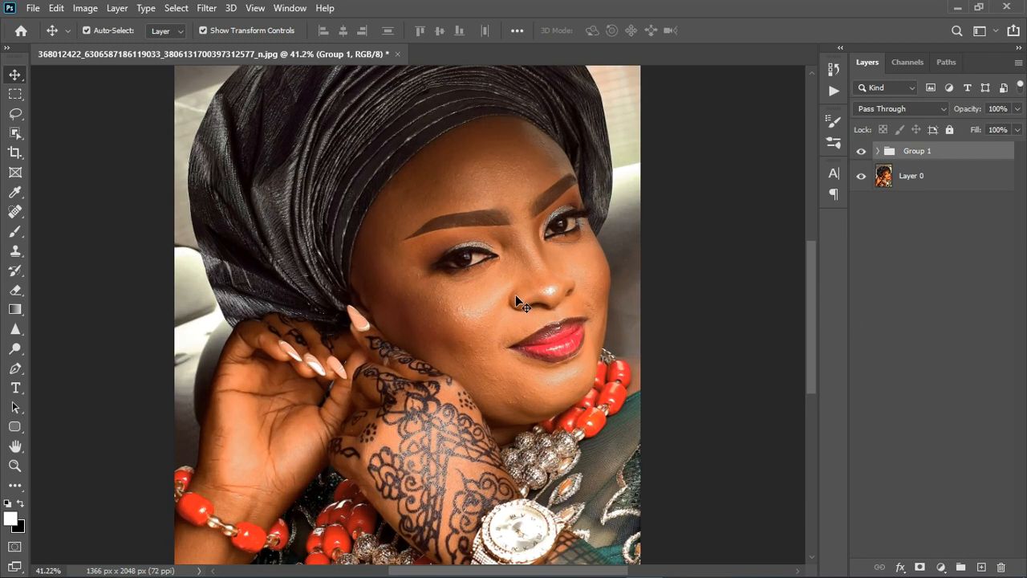
scroll(515, 295, "down", 3)
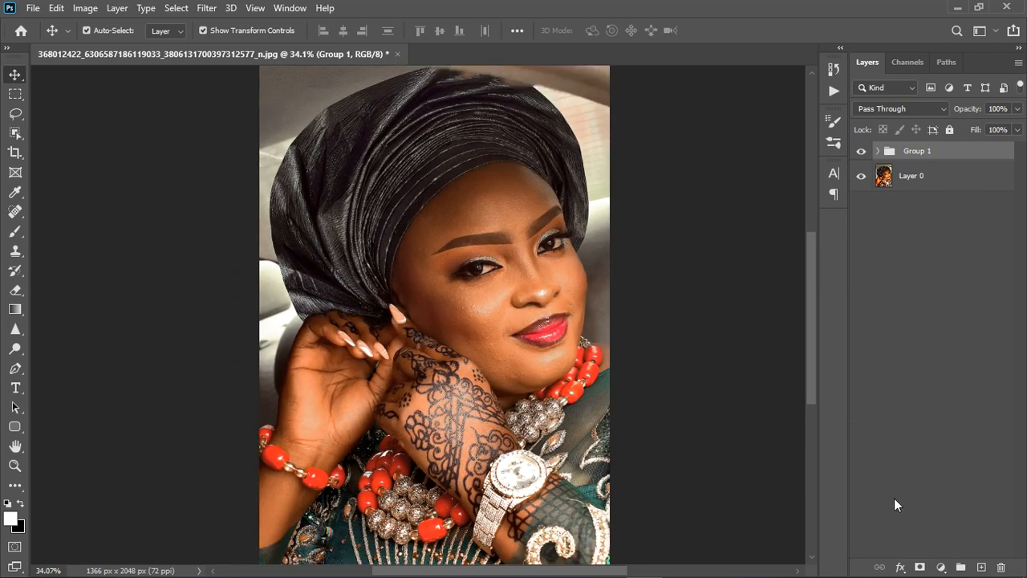
Step: Add a white Solid Color fill layer above the group and hide it
left_click(944, 567)
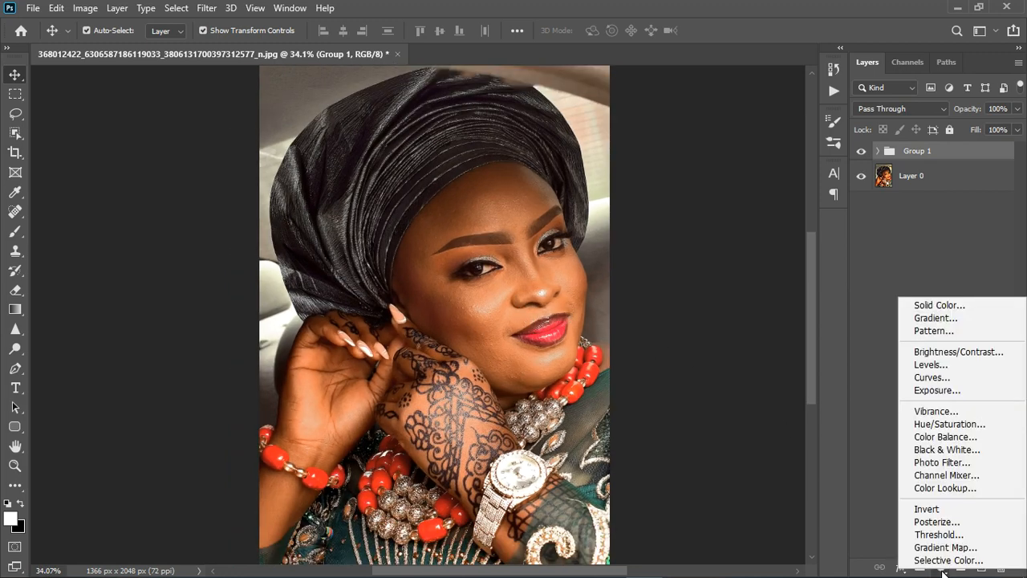
left_click(949, 305)
left_click(949, 242)
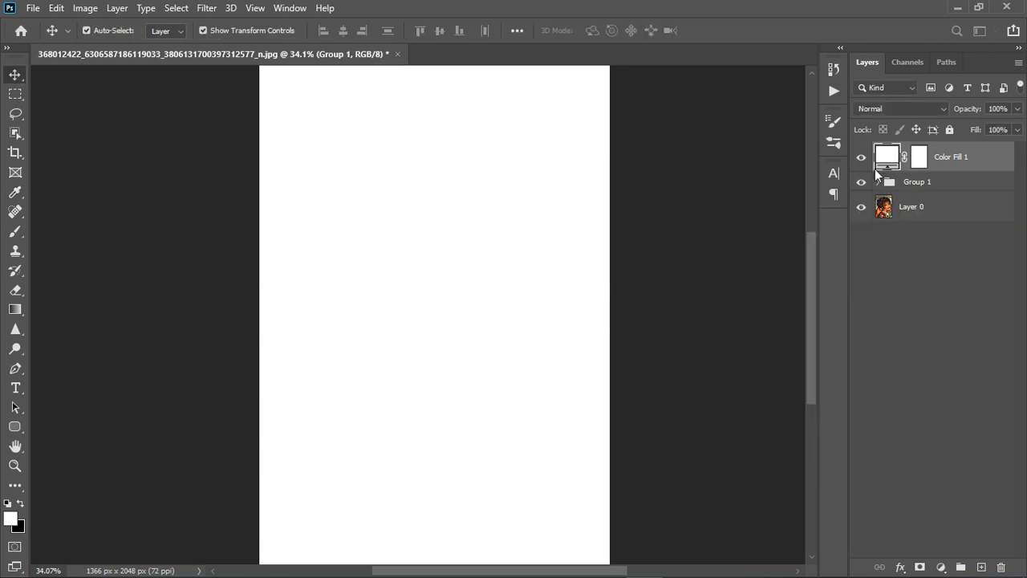
left_click(864, 159)
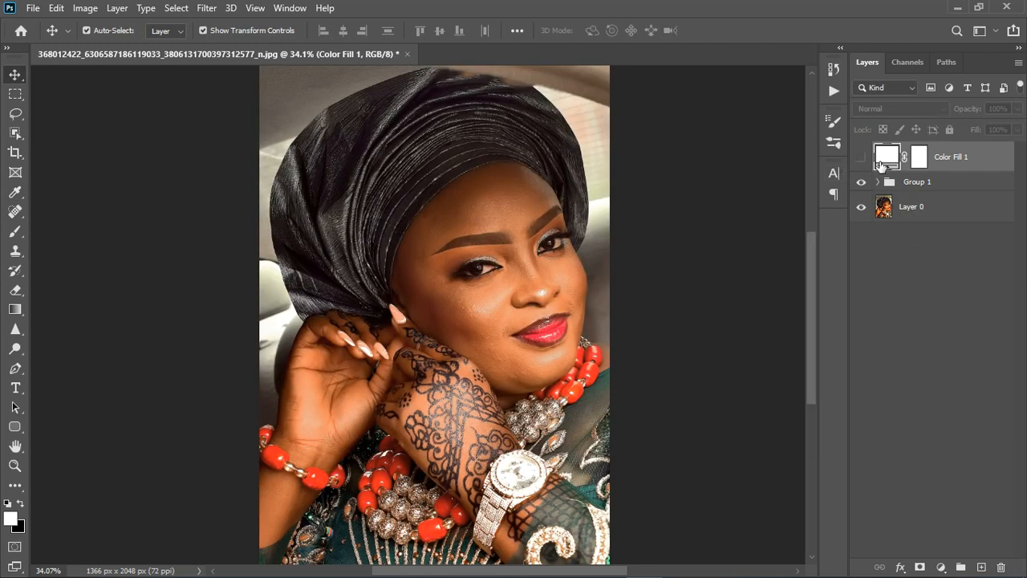
Step: Sample colours from the photo for the fill layer and apply the near-white fdfdfc
double_click(895, 159)
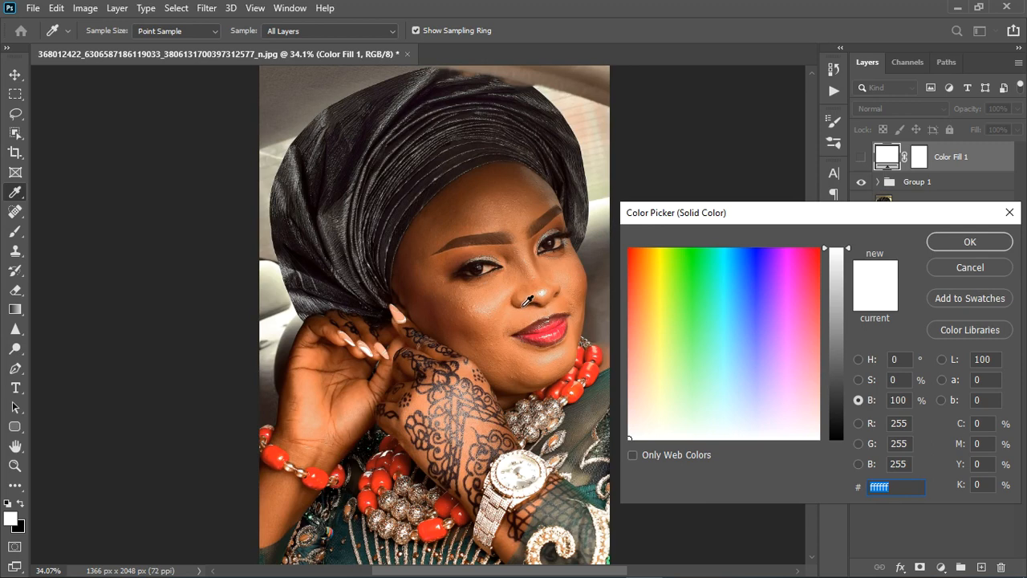
left_click(286, 325)
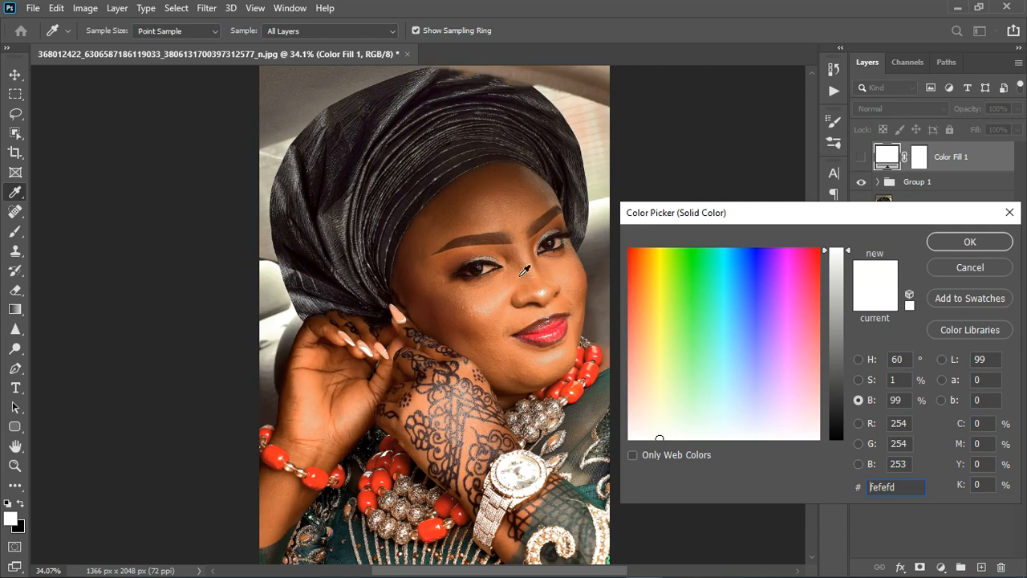
left_click(489, 277)
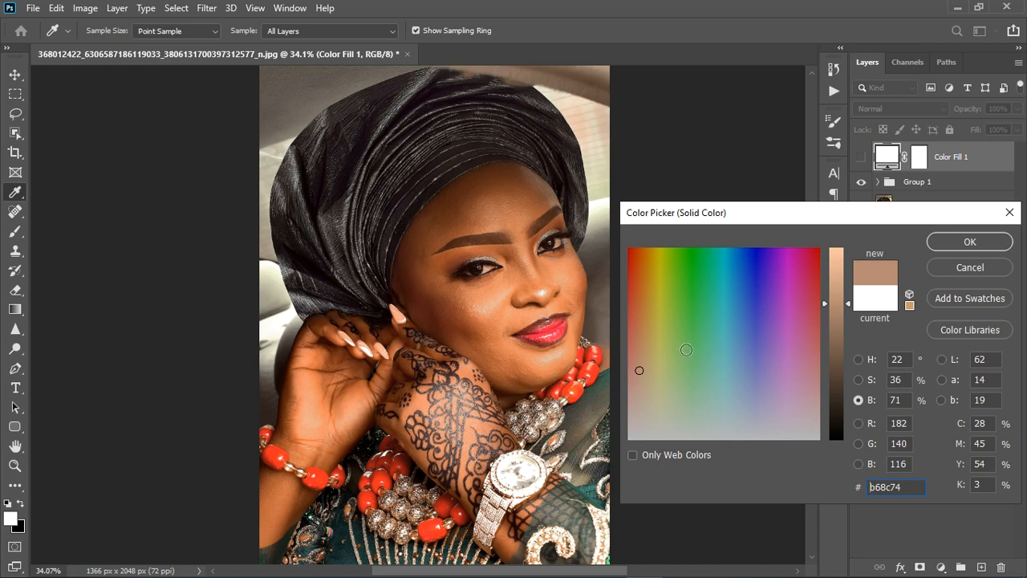
left_click(513, 469)
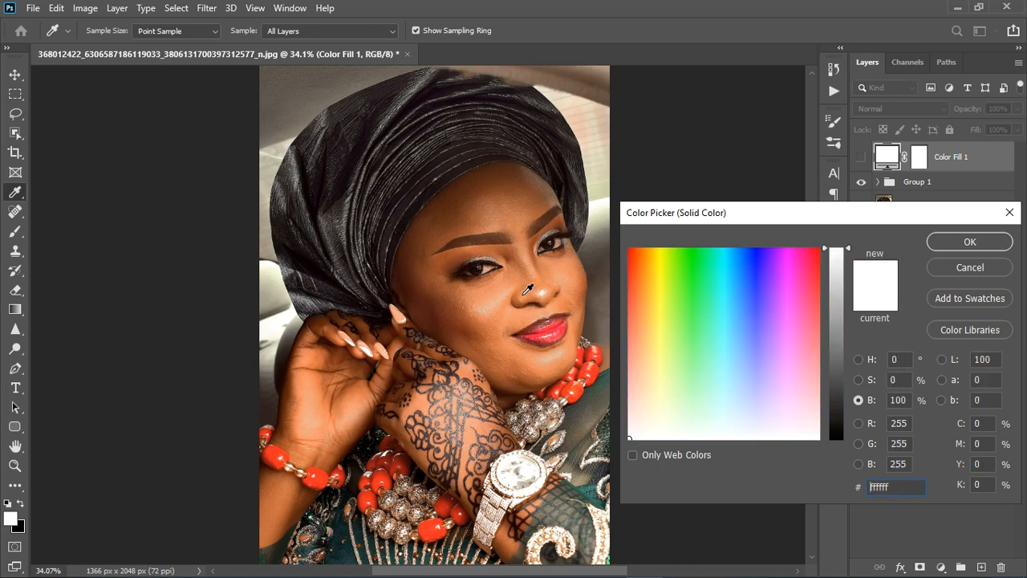
left_click(488, 278)
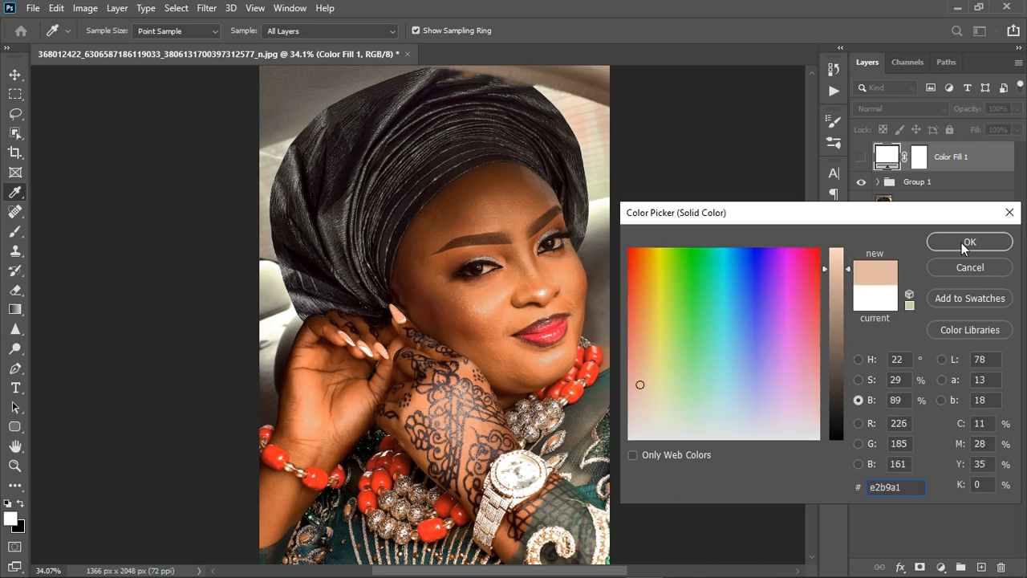
left_click(367, 361)
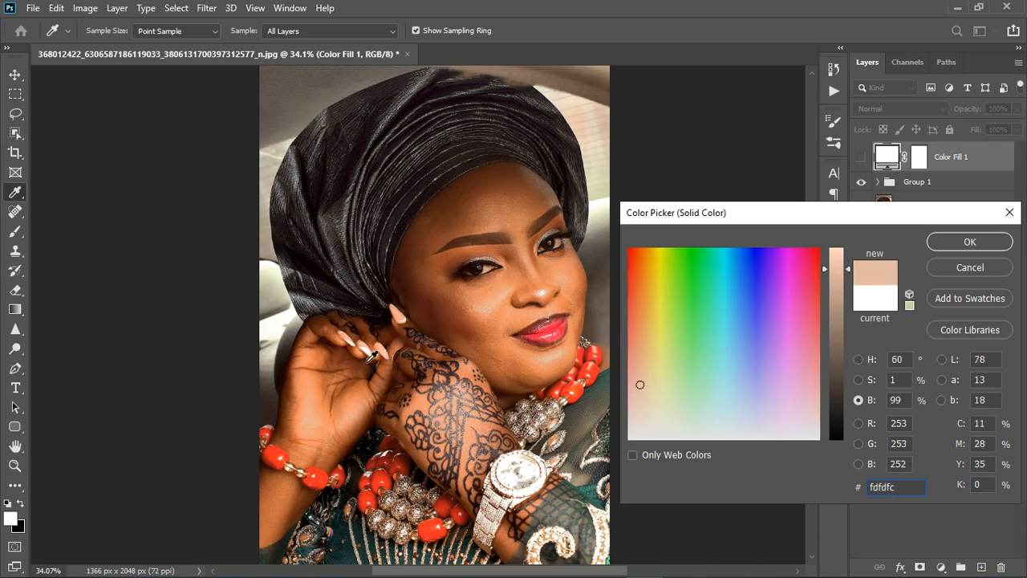
left_click(972, 239)
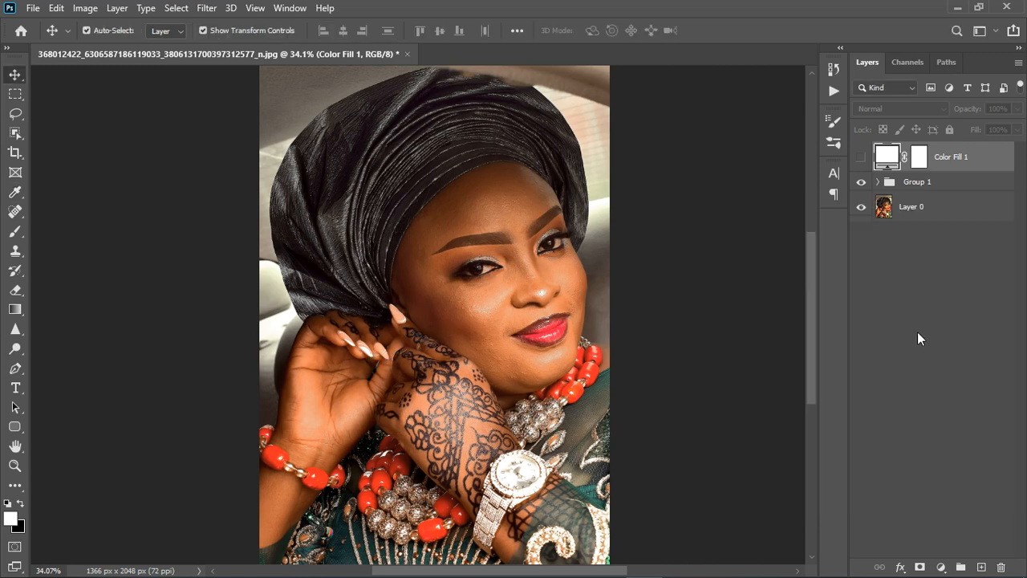
Step: Show the fill layer, set its blend mode to Divide, and compare the face with and without it
left_click(861, 156)
left_click(897, 109)
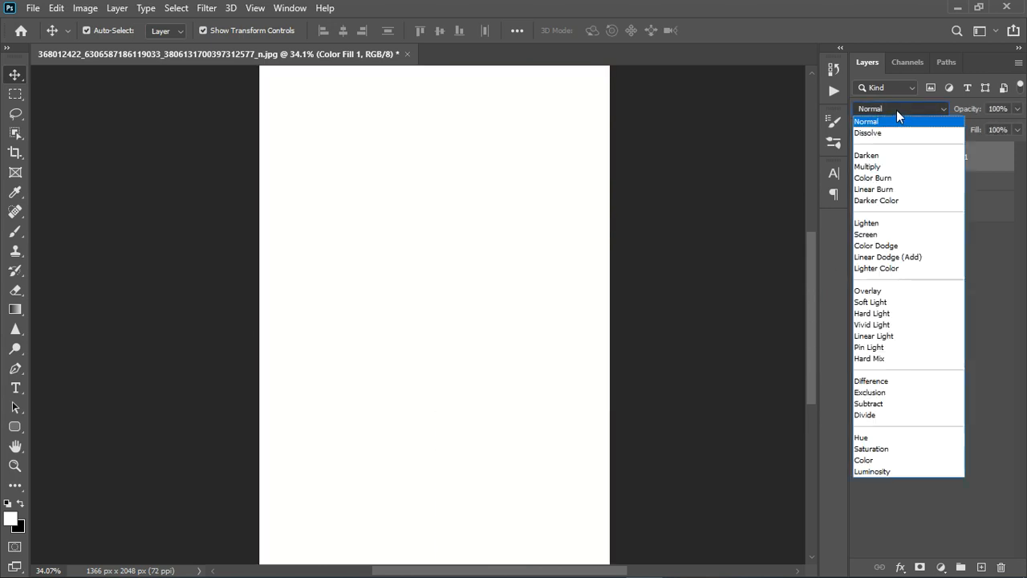
left_click(885, 415)
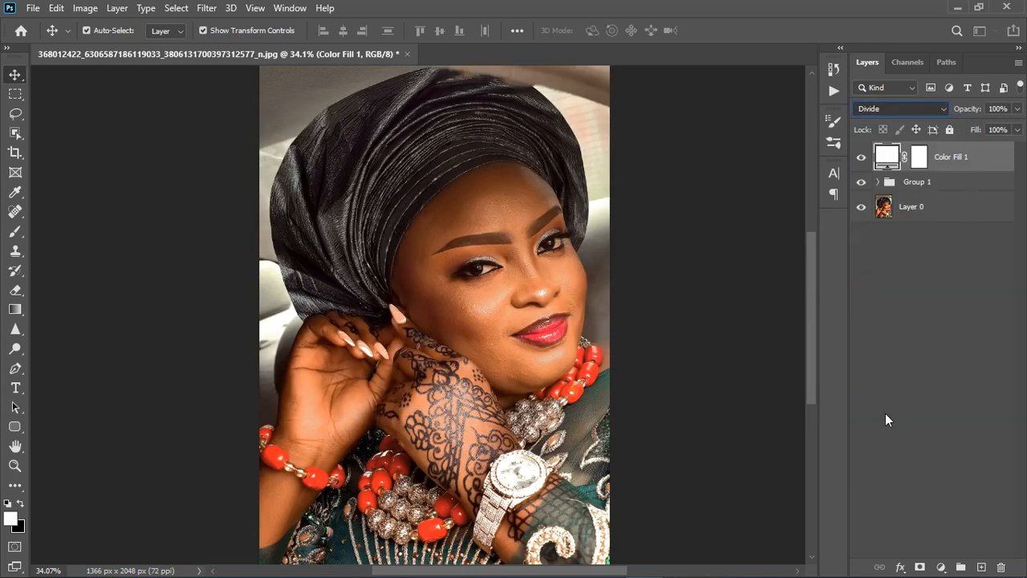
scroll(469, 298, "up", 5)
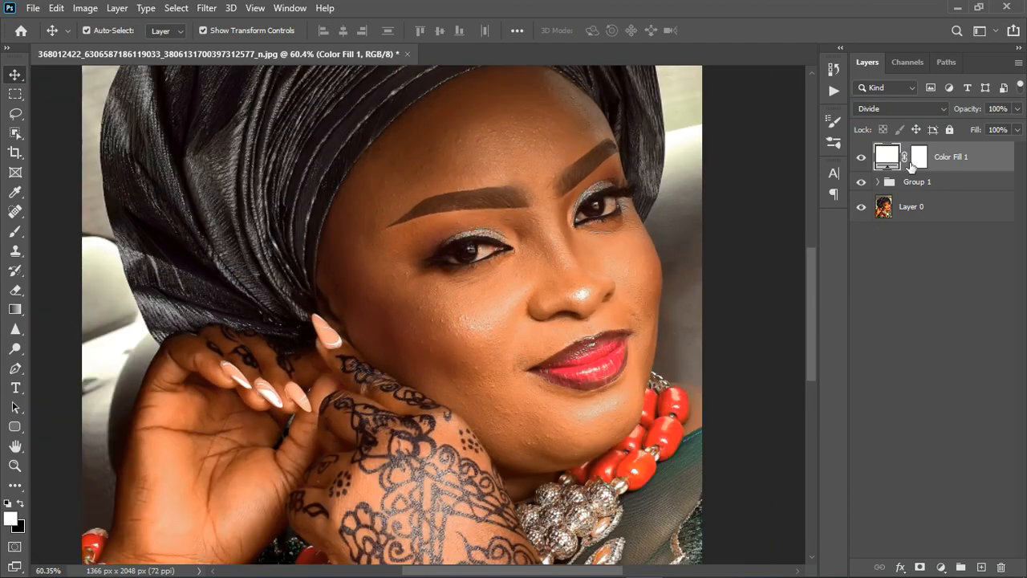
left_click(862, 157)
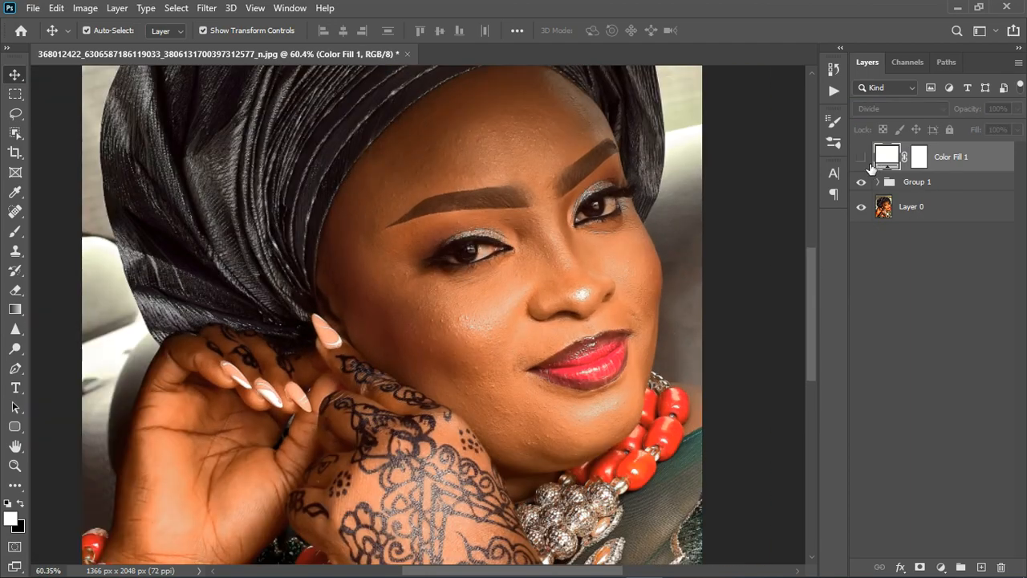
left_click(869, 163)
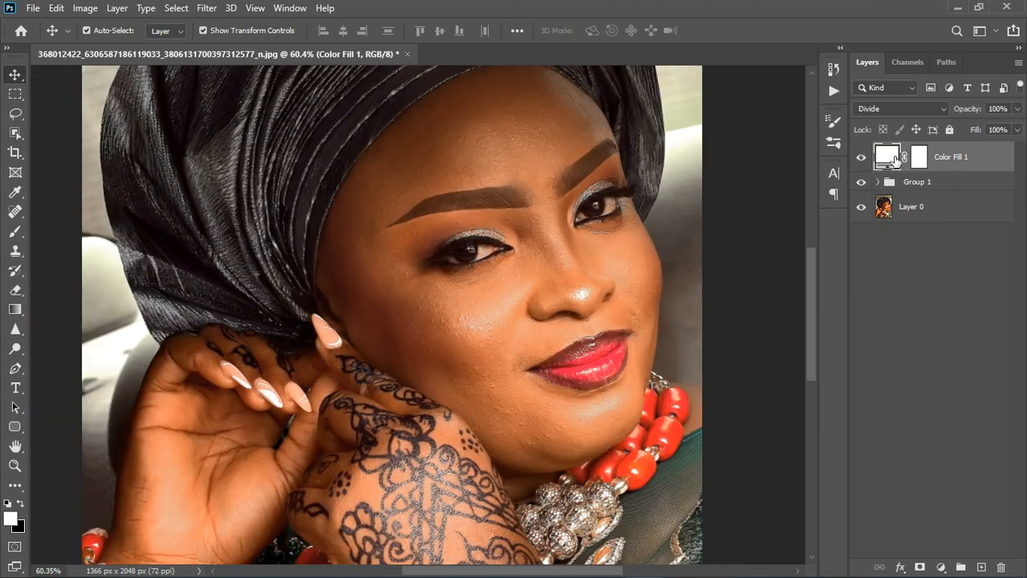
Step: Set the fill colour to ffffff, check the portrait, and delete the colour fill layer
double_click(896, 157)
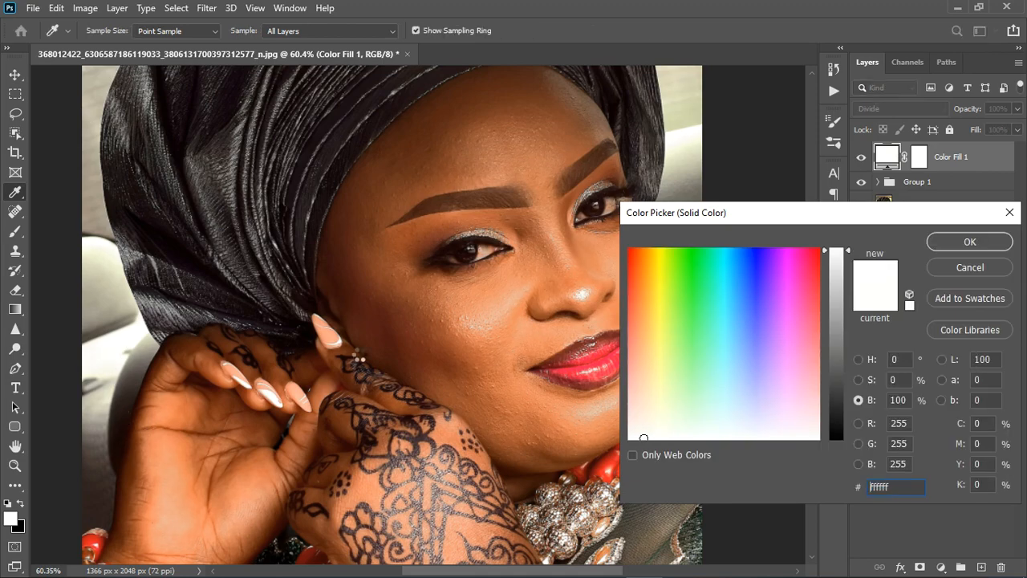
left_click(950, 242)
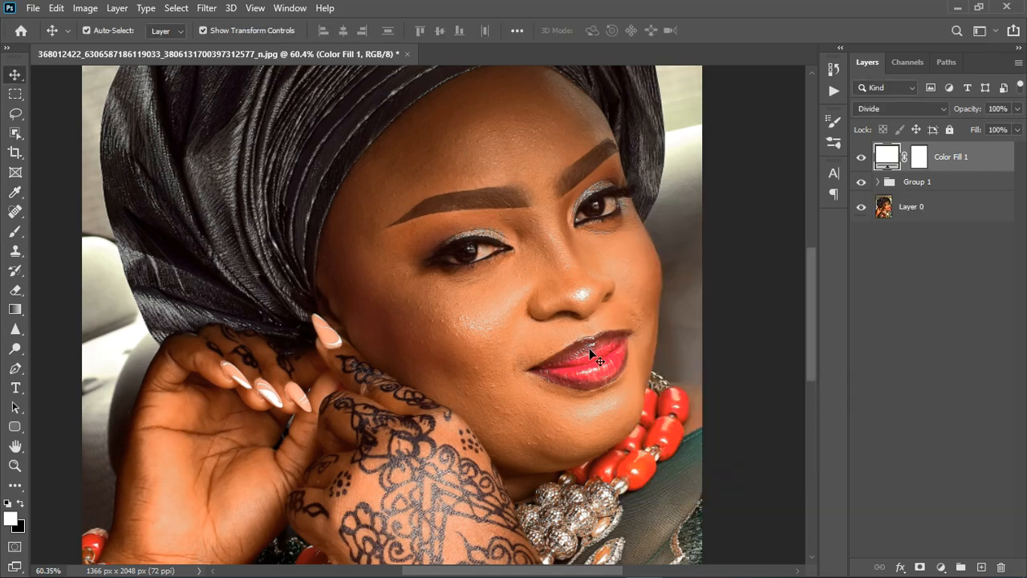
scroll(589, 348, "down", 3)
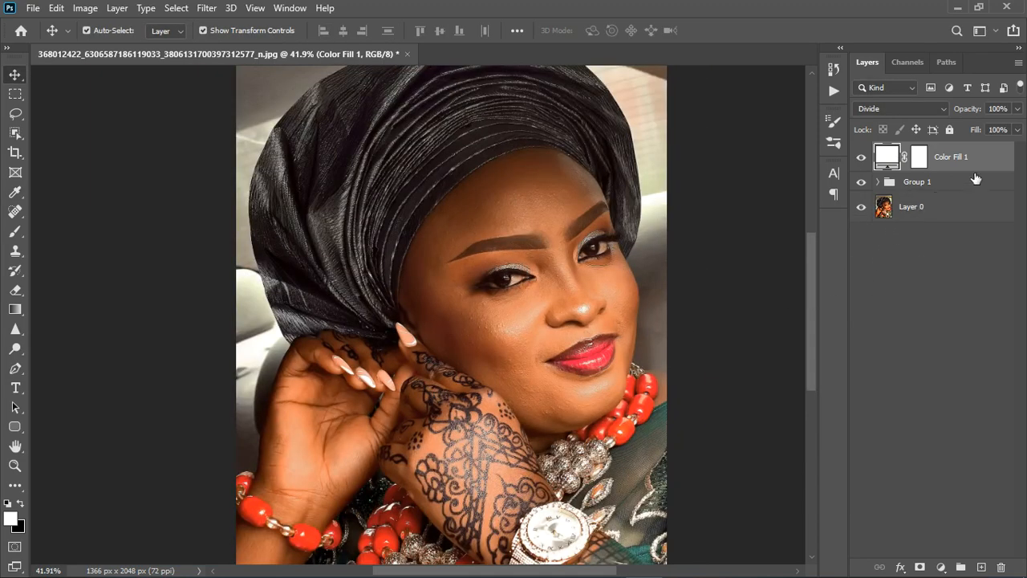
key("Delete")
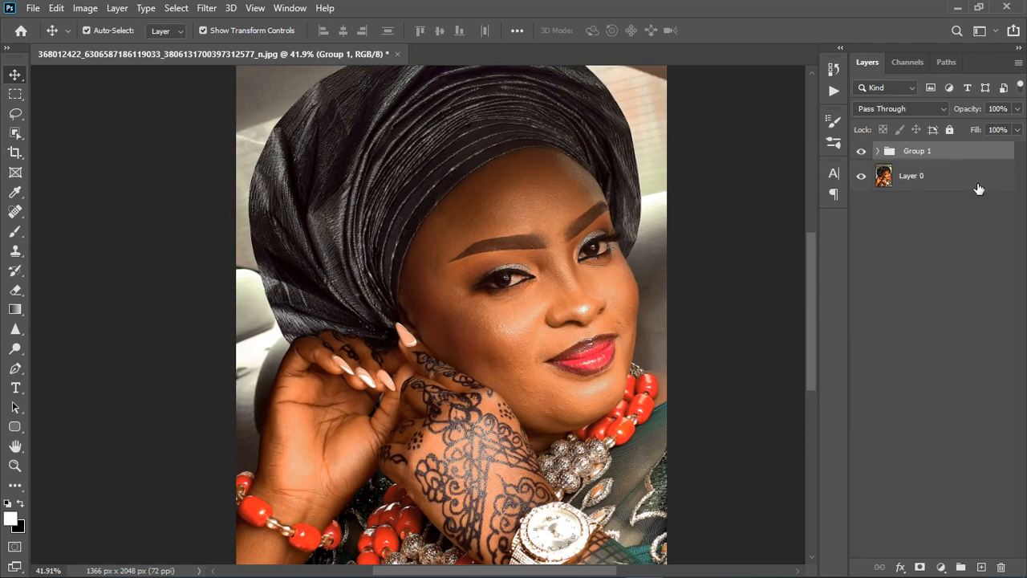
Step: Stamp all visible layers into a new layer above the group and add an Exposure adjustment layer on top
key("ctrl+shift+alt+e")
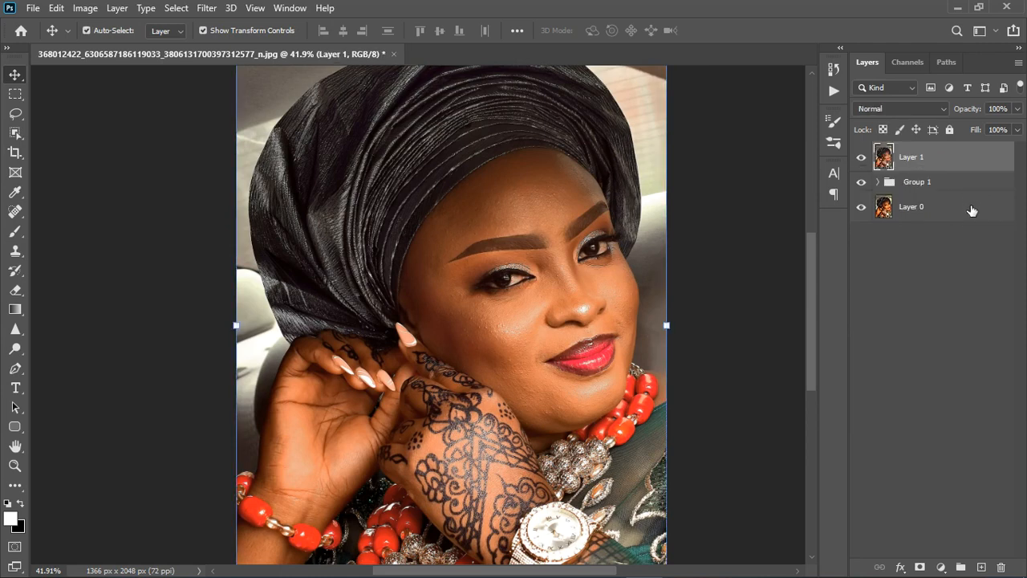
left_click(940, 567)
left_click(946, 393)
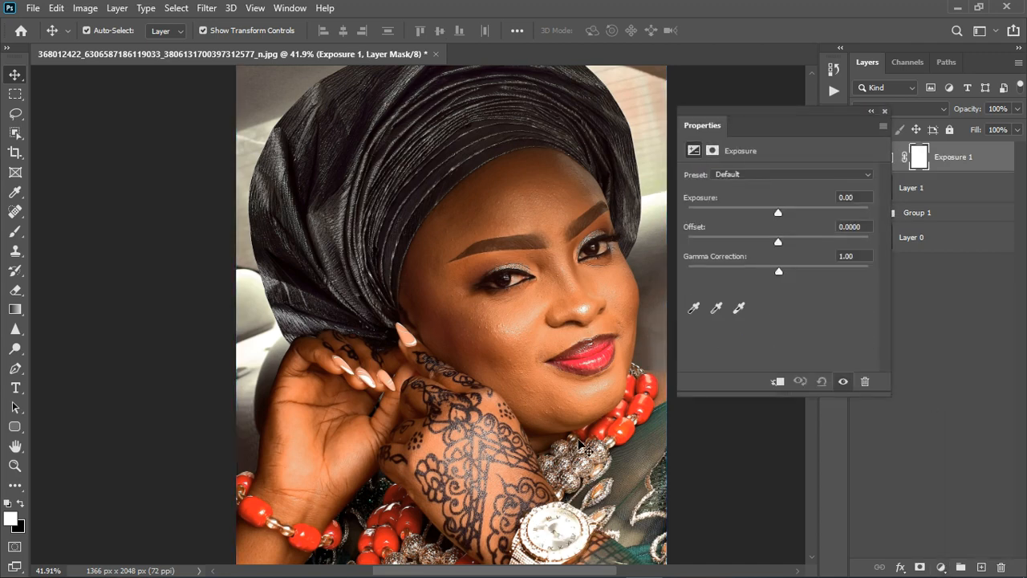
scroll(559, 431, "down", 3)
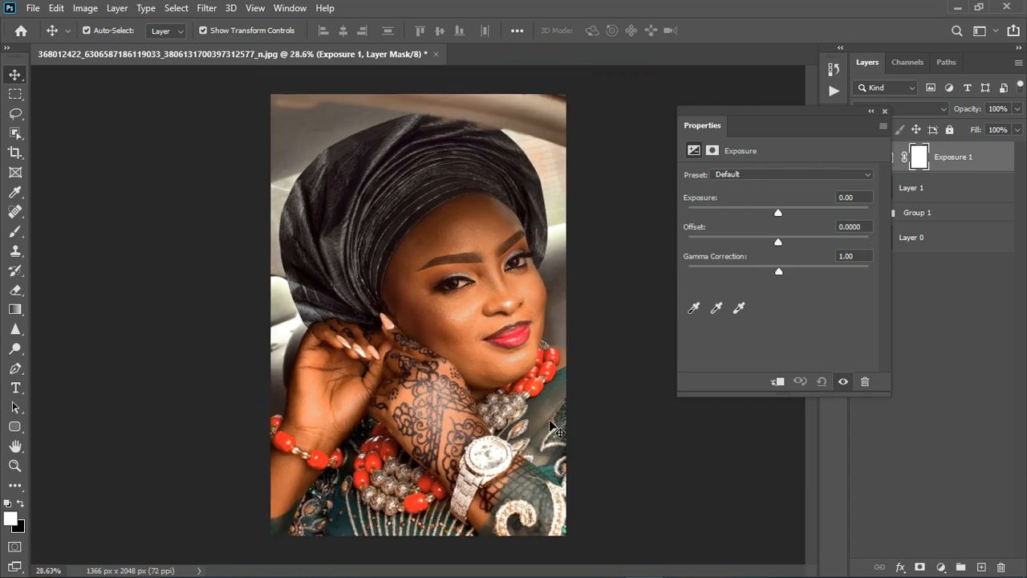
Step: Set the Exposure adjustment's gamma correction to 0.96 and compare the portrait with and without the adjustment
scroll(413, 447, "up", 2)
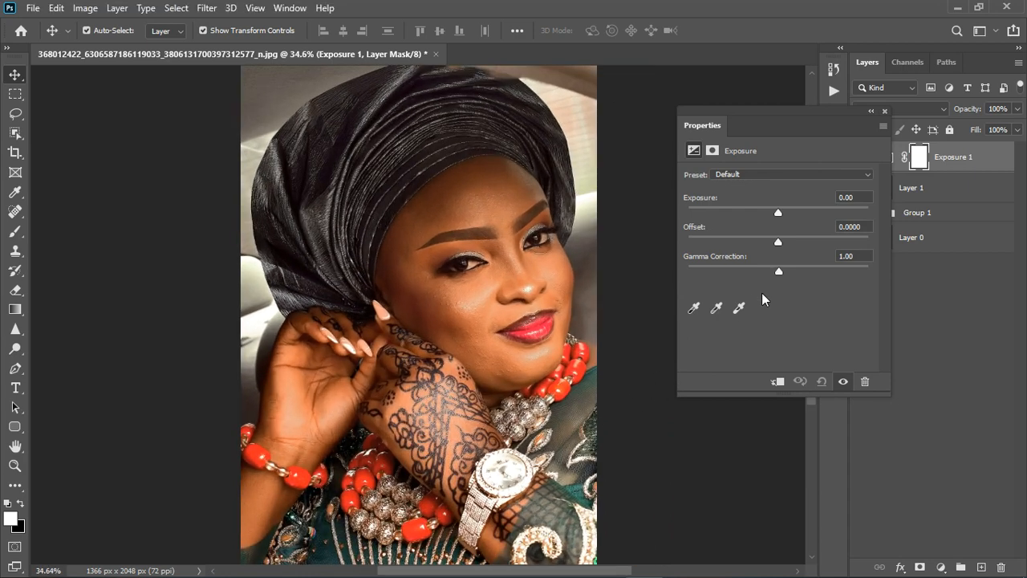
left_click_drag(779, 271, 787, 275)
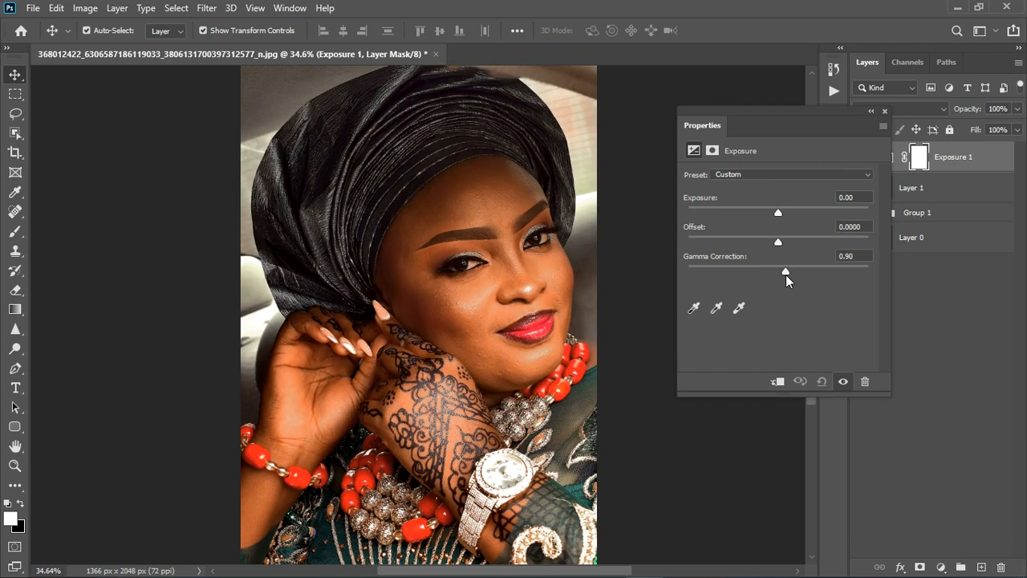
left_click_drag(783, 277, 781, 275)
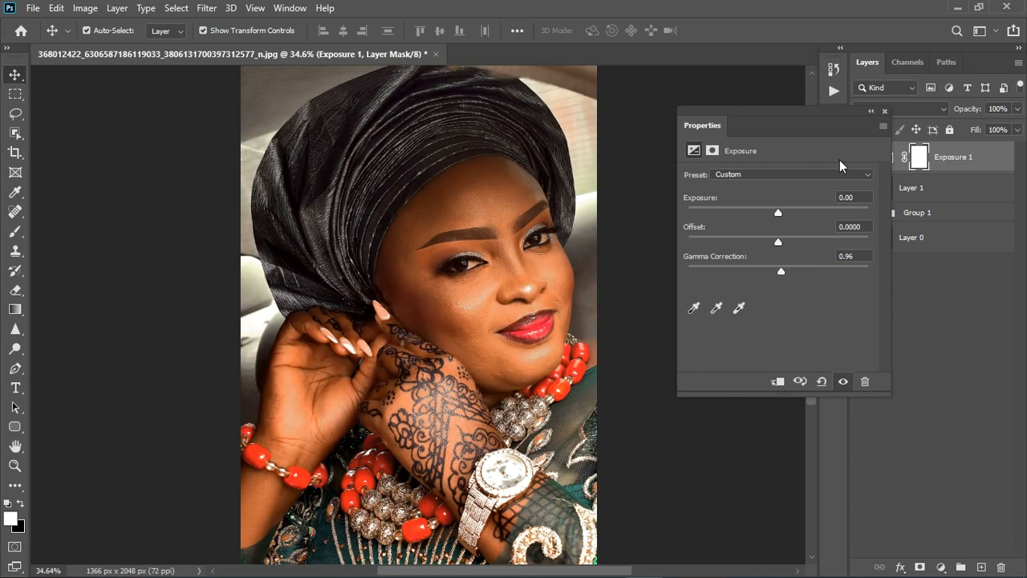
left_click(885, 111)
left_click(882, 111)
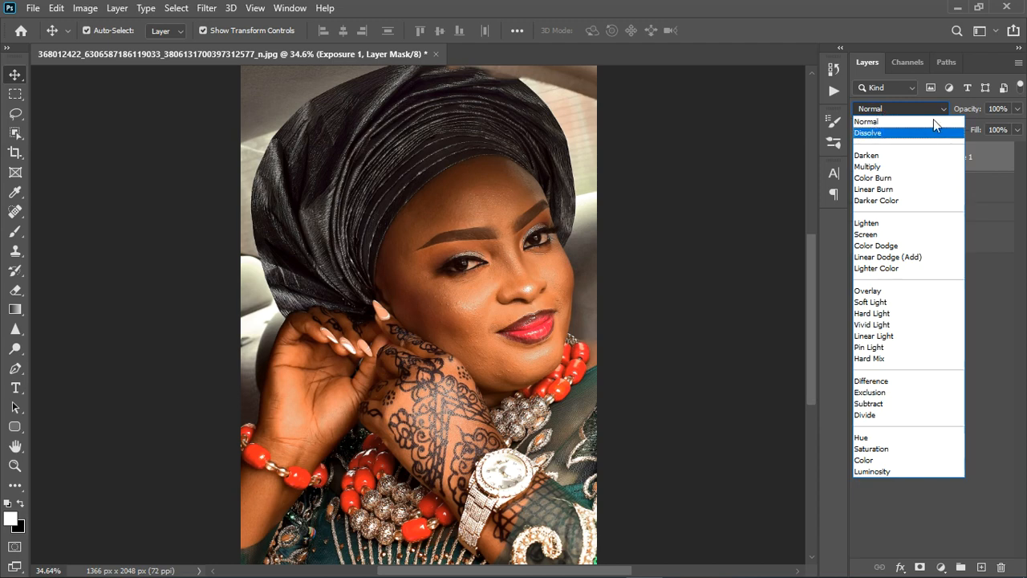
left_click(977, 150)
left_click(873, 159)
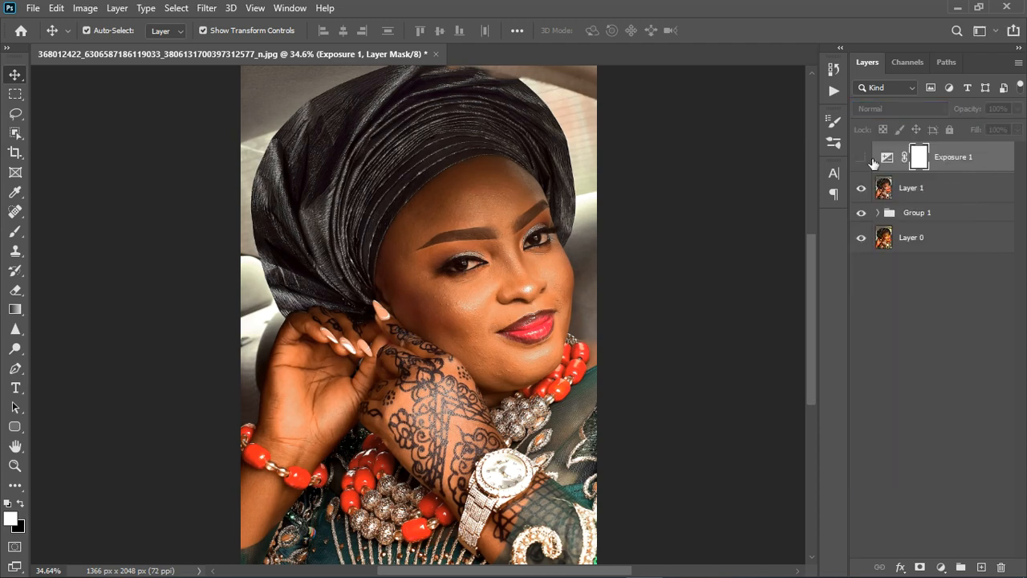
Step: Merge the Exposure adjustment with Layer 1 and open the merged layer in the Camera Raw Filter's Basic settings
right_click(958, 190)
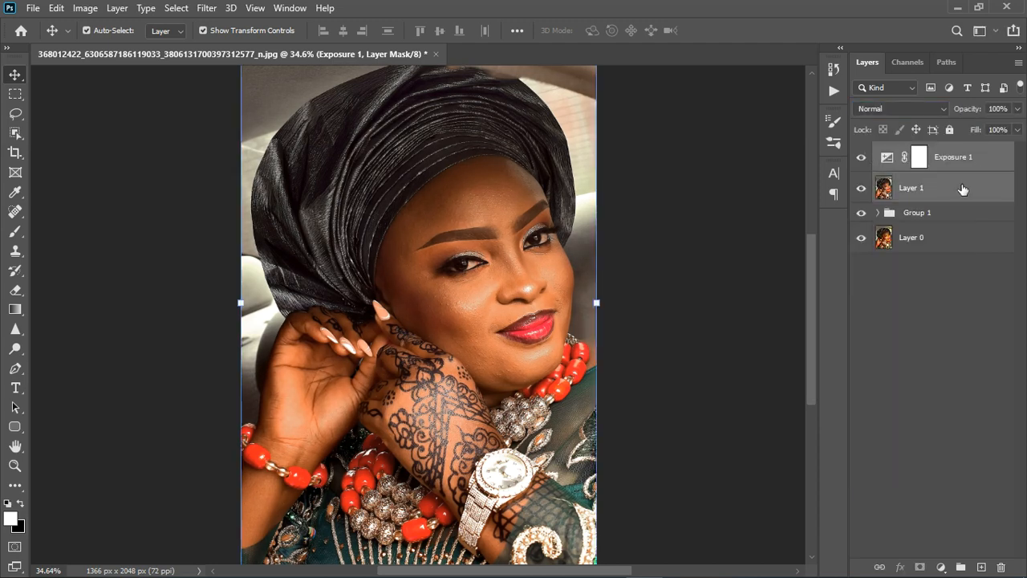
left_click(793, 445)
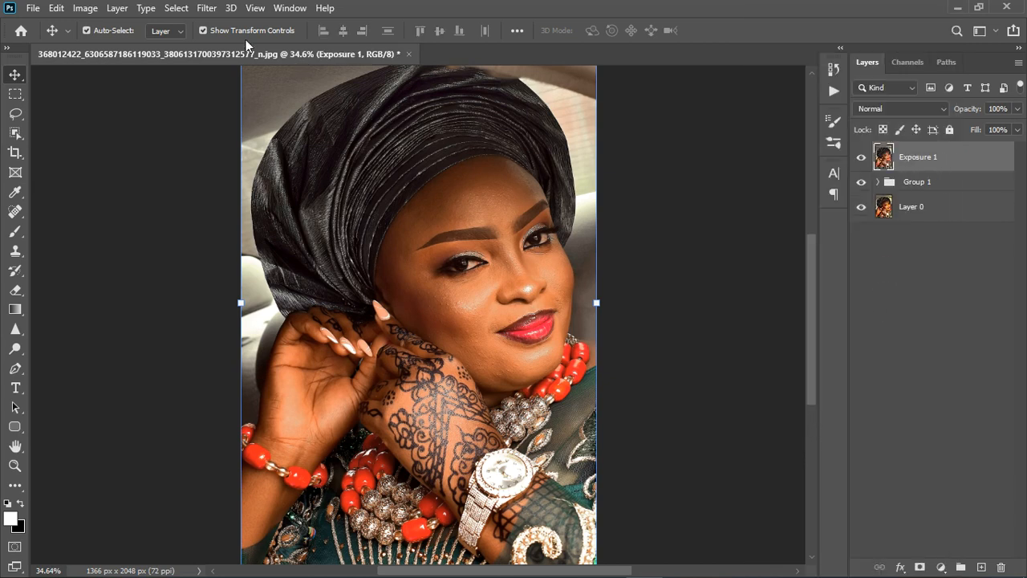
left_click(207, 8)
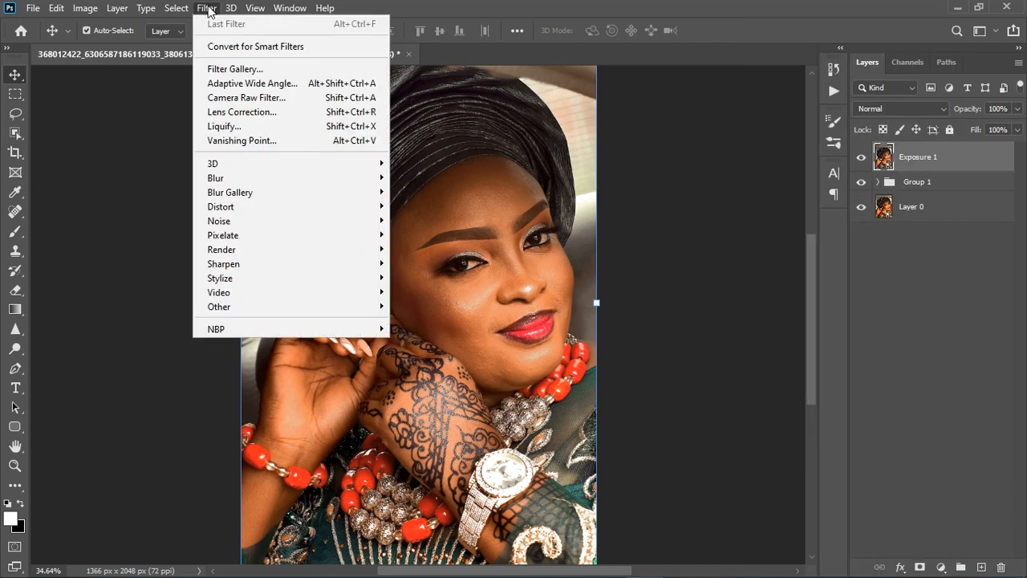
left_click(247, 97)
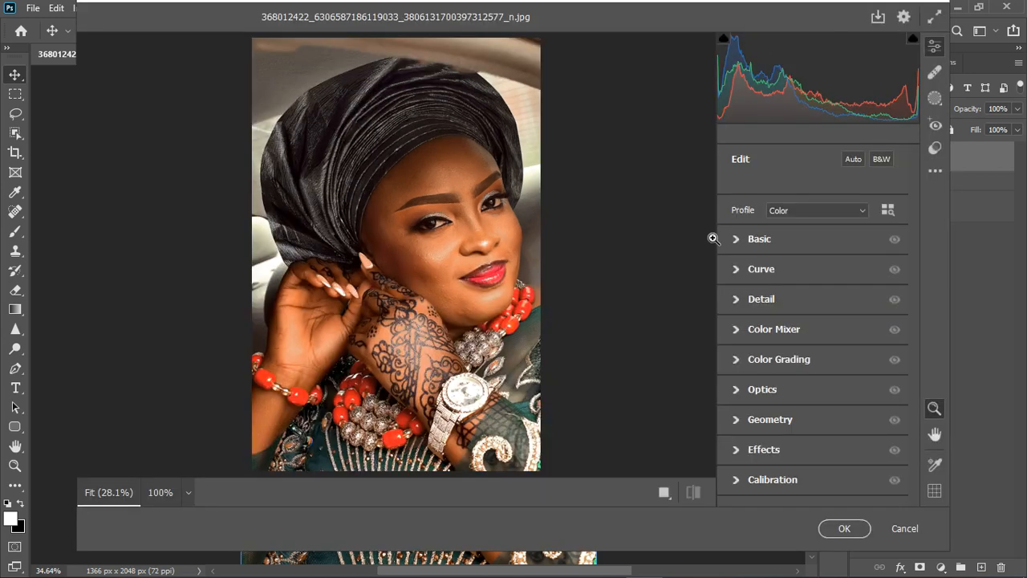
left_click(740, 239)
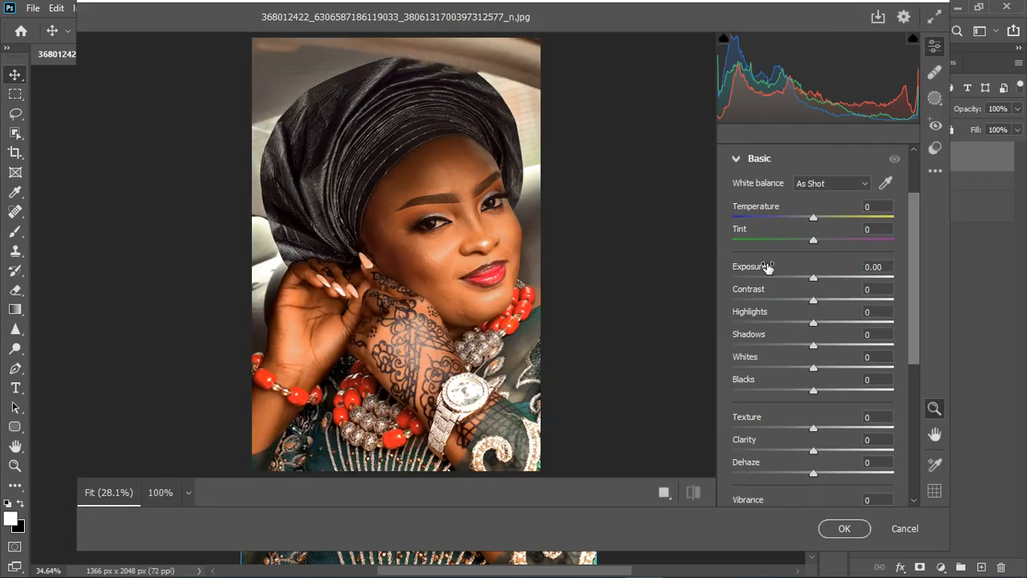
Step: Try sampling the white balance beside the eye, undo it, and try sampling the bright car interior instead
left_click(886, 184)
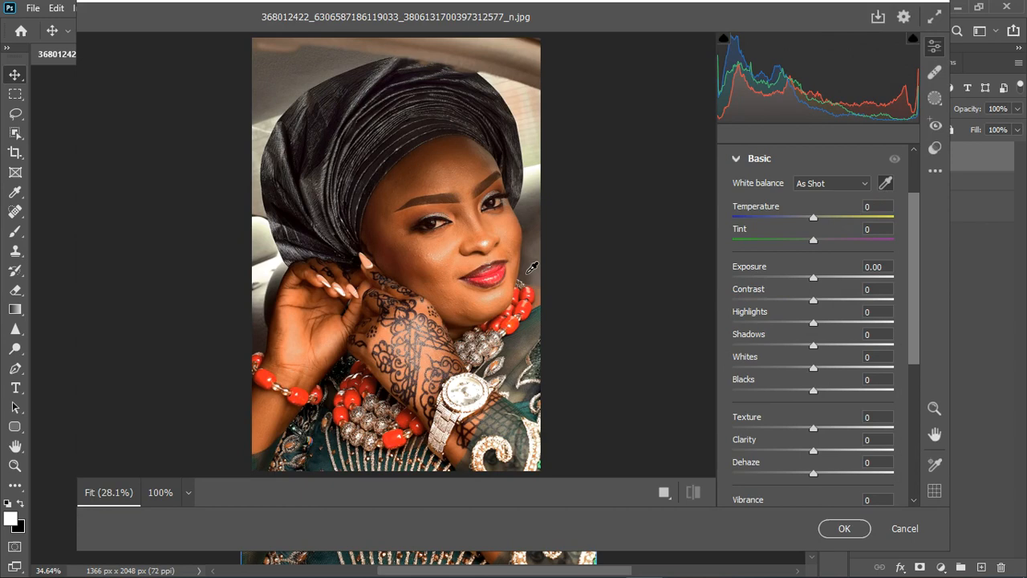
left_click(445, 231)
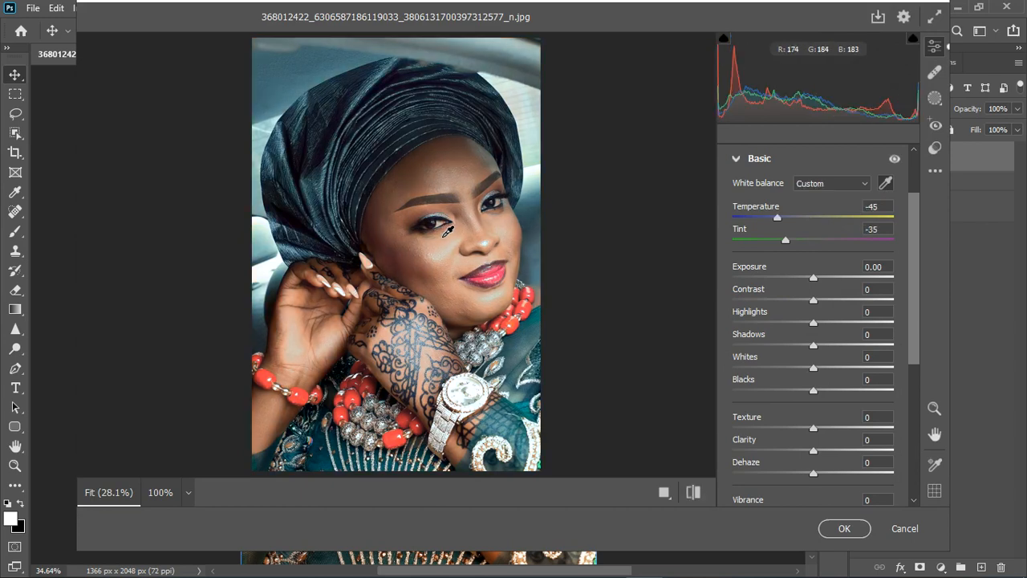
scroll(447, 231, "up", 3)
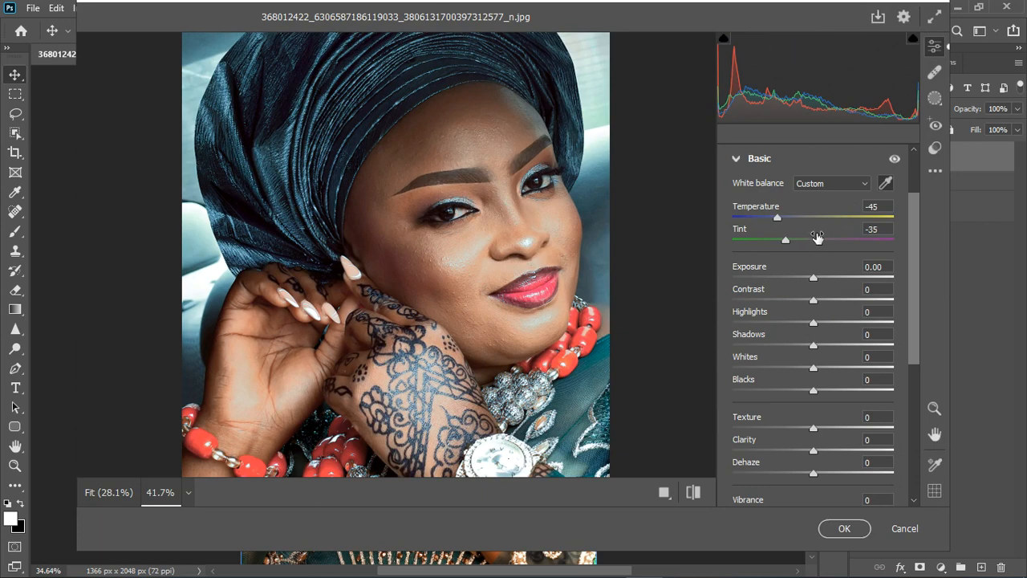
key("ctrl+z")
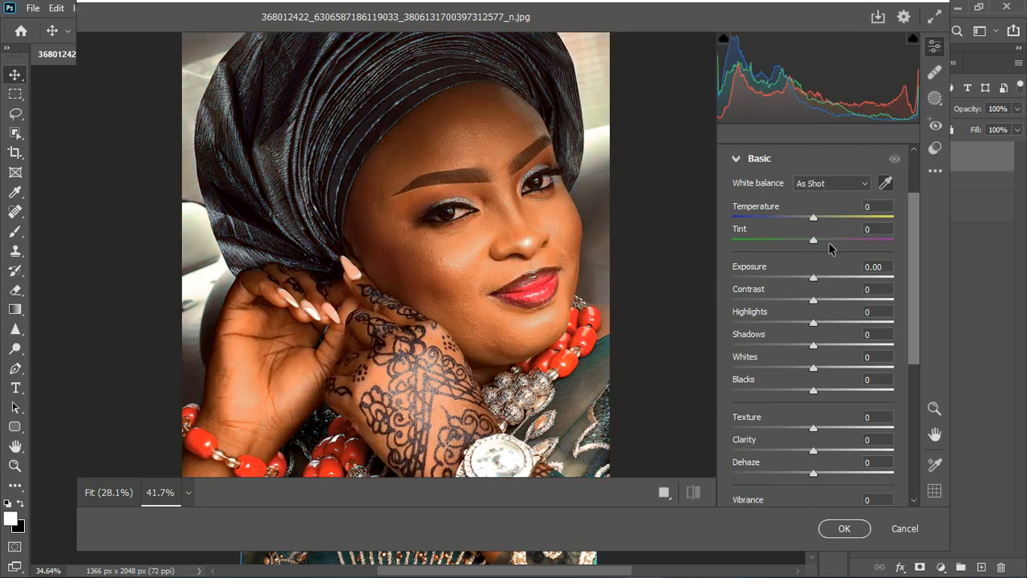
left_click(202, 282)
left_click(632, 350)
Step: Set Whites to -27 and Highlights to -43, and try sampling the white balance from a fingernail
left_click_drag(813, 370, 791, 367)
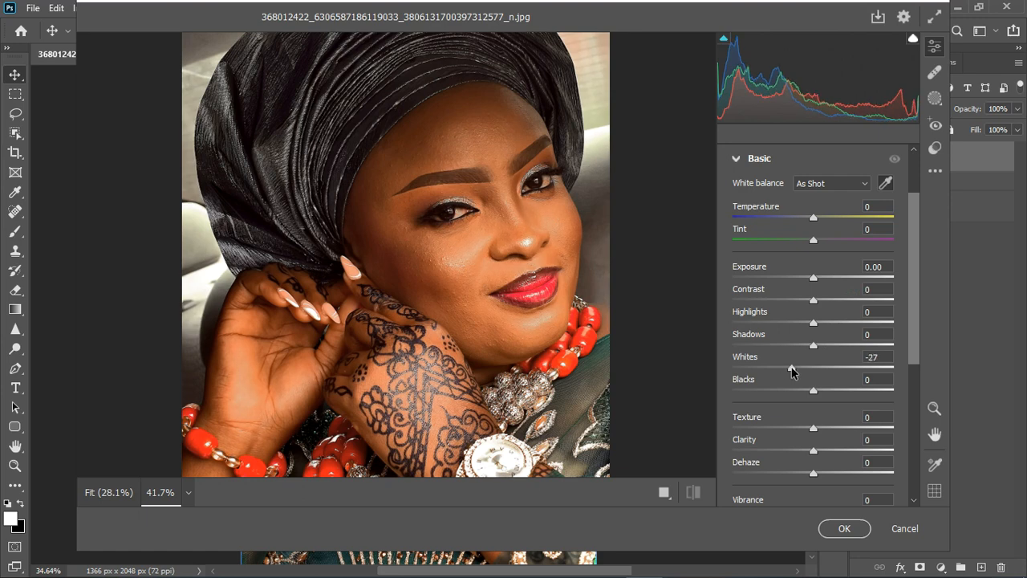
left_click_drag(813, 323, 777, 328)
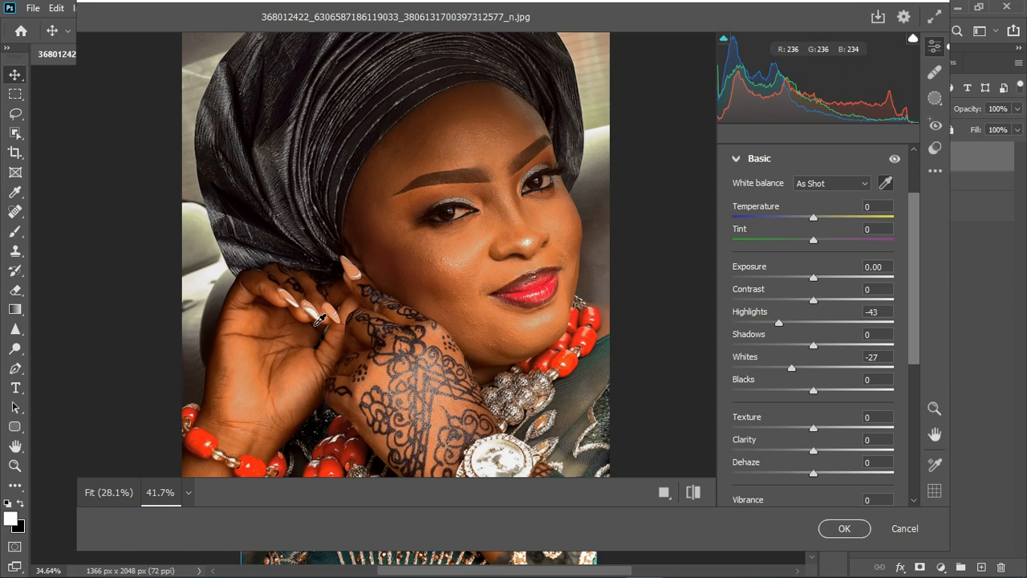
left_click(318, 321)
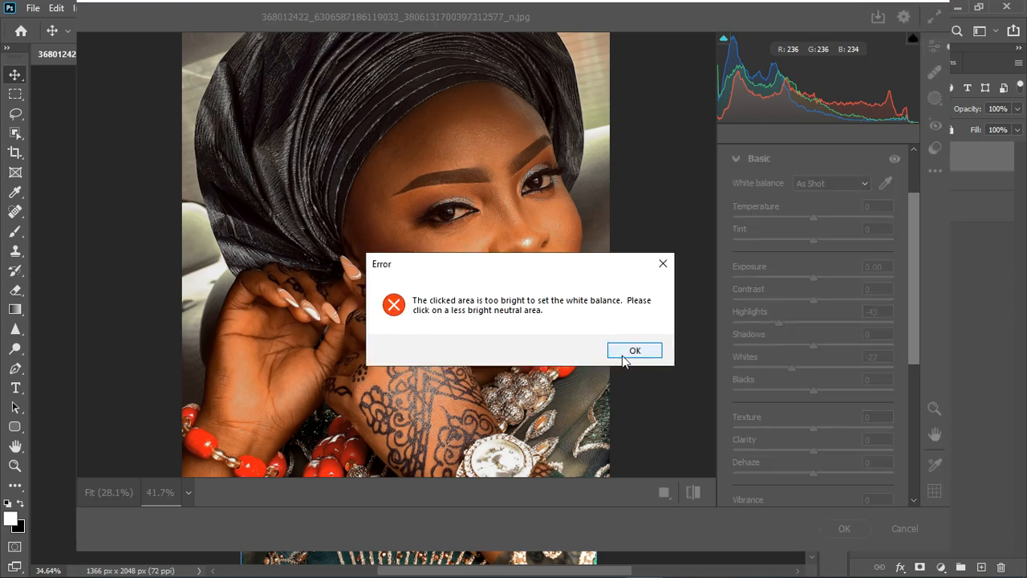
left_click(633, 352)
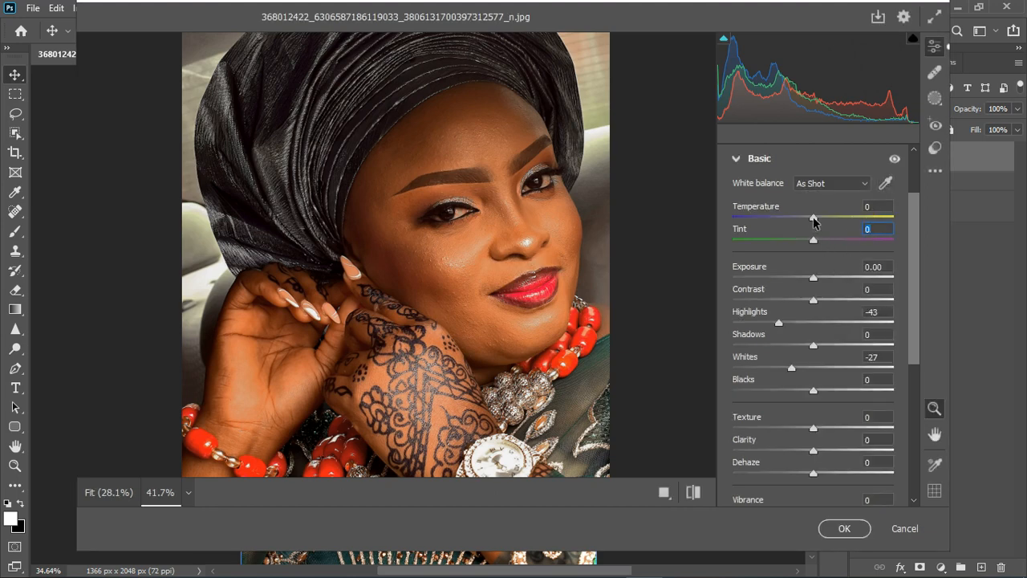
Step: Set Temperature to -11 and Tint to +11, and compare the portrait with the Basic edits off and on
left_click_drag(814, 222, 822, 249)
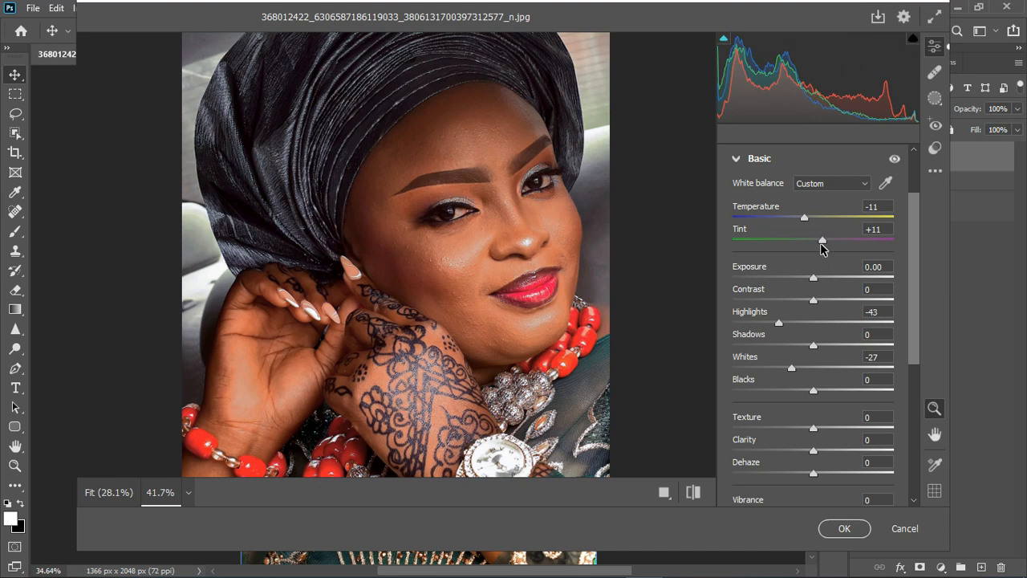
scroll(406, 280, "down", 2)
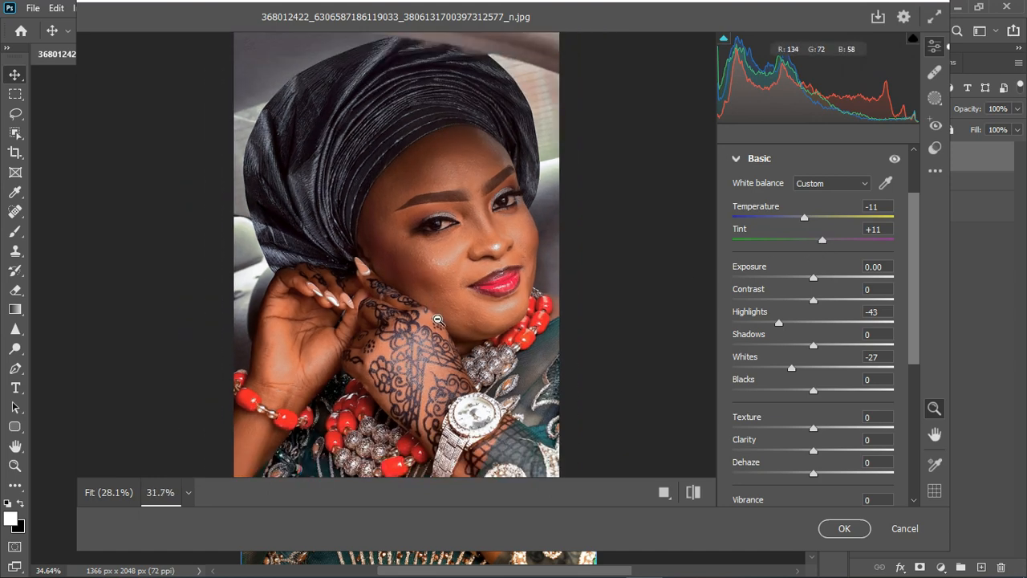
scroll(530, 313, "down", 1)
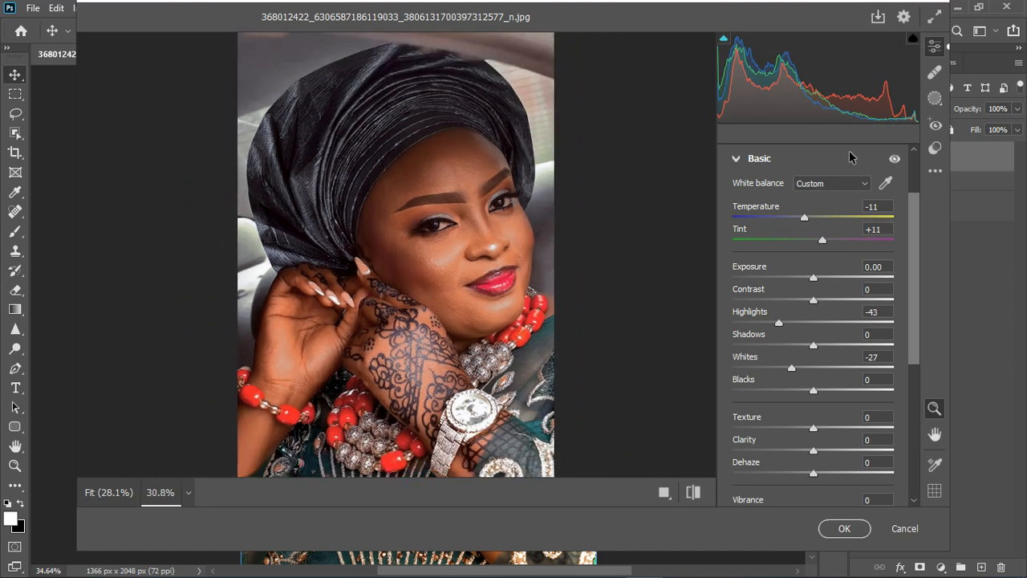
left_click(895, 160)
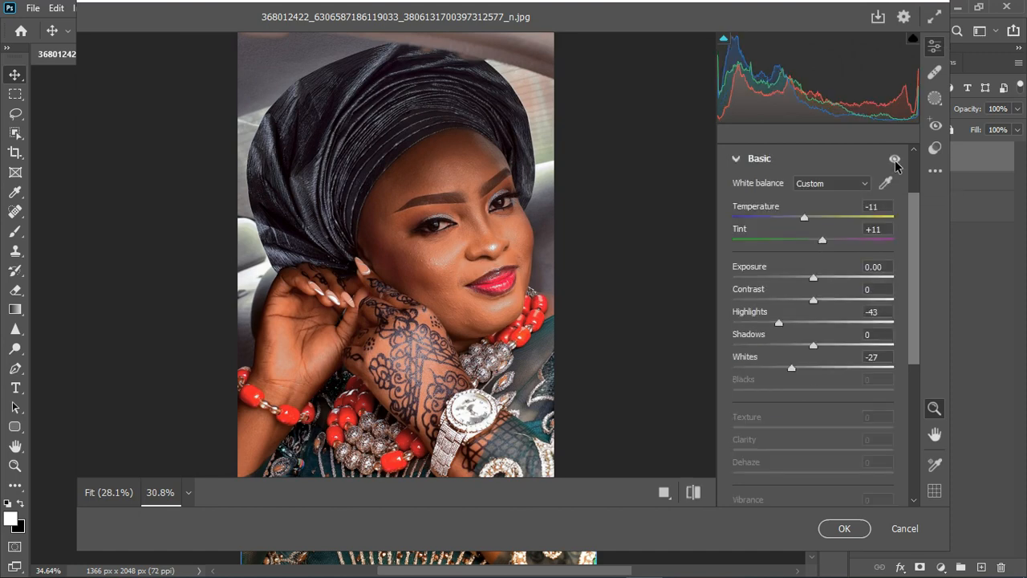
left_click(894, 161)
left_click(895, 160)
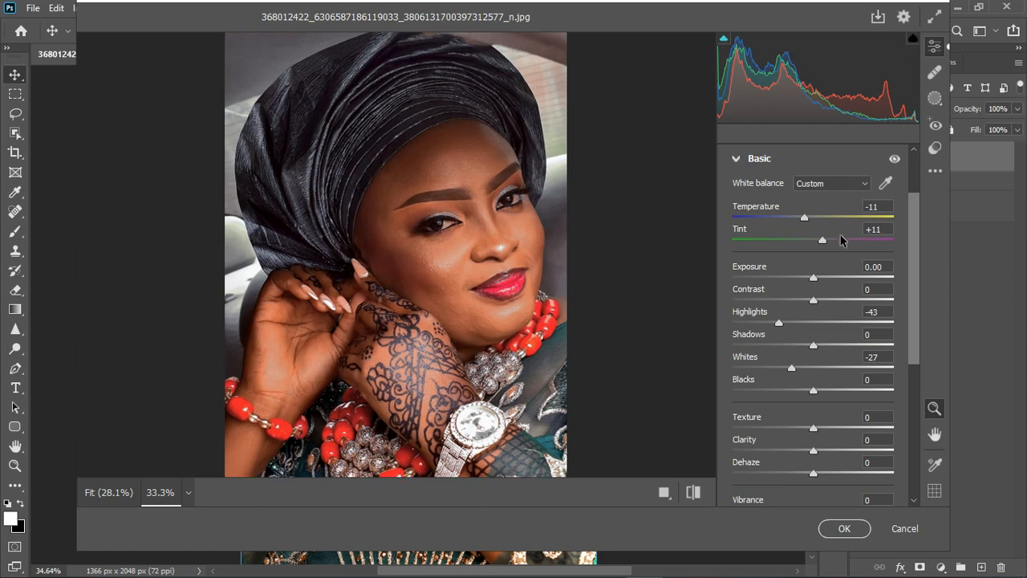
Step: Set Tint to 0, Highlights to -27, Shadows to +49, Whites to -22, Blacks to +17 and Texture to +15
left_click_drag(885, 235, 864, 234)
type("0")
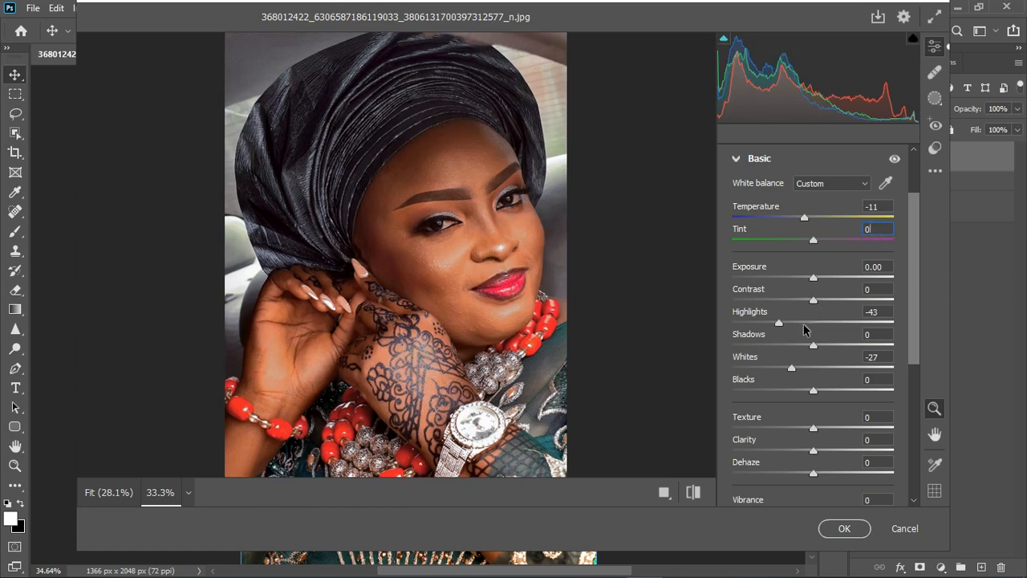
left_click_drag(778, 324, 791, 323)
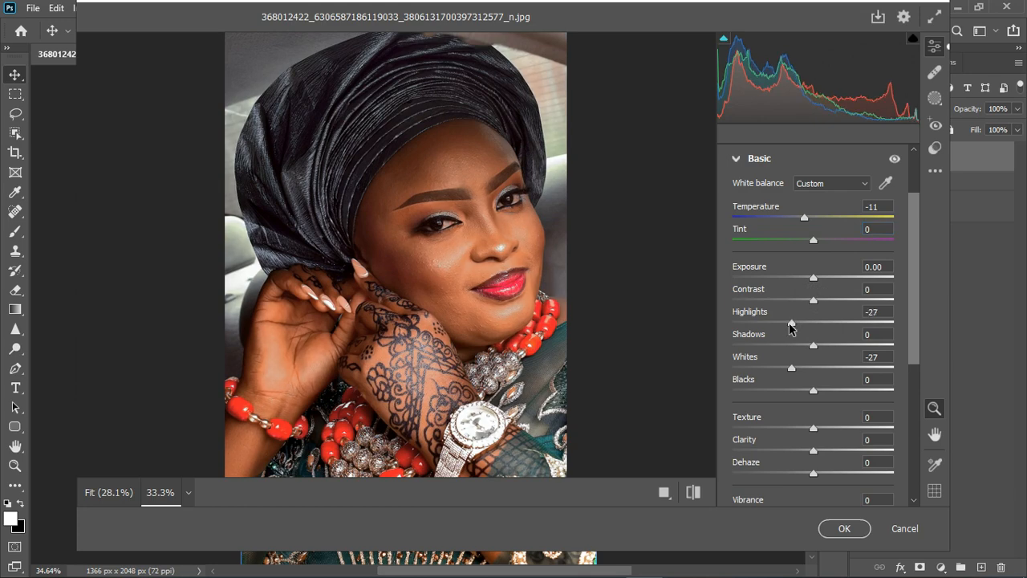
left_click_drag(791, 368, 852, 358)
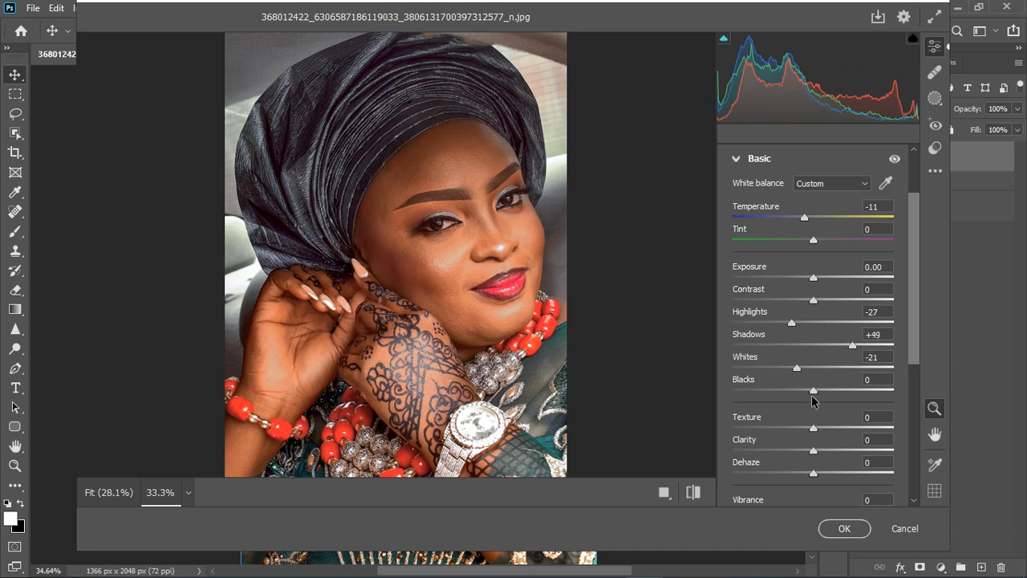
left_click_drag(813, 391, 826, 393)
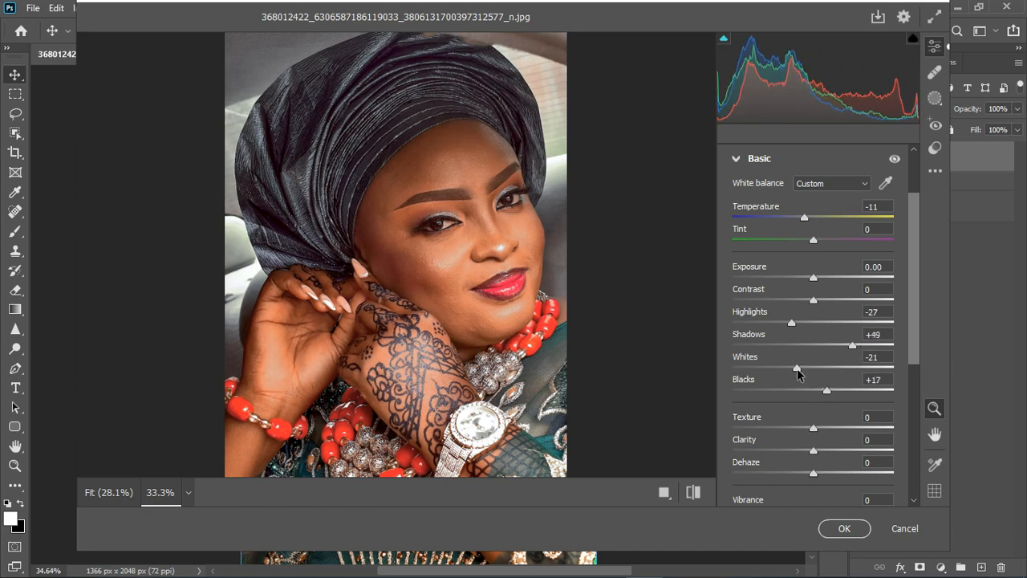
left_click_drag(798, 374, 796, 374)
scroll(501, 377, "down", 3)
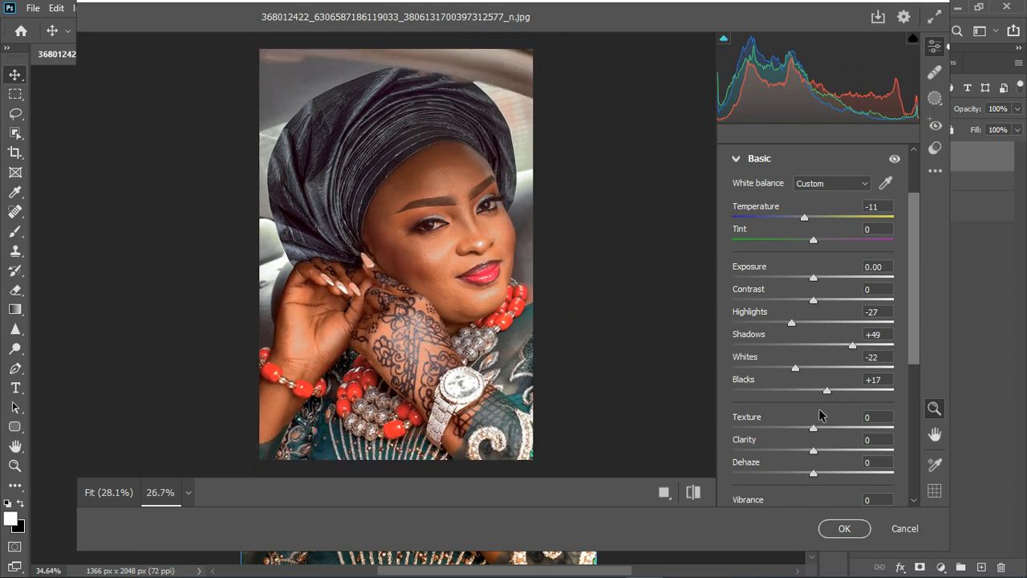
left_click_drag(814, 432, 826, 433)
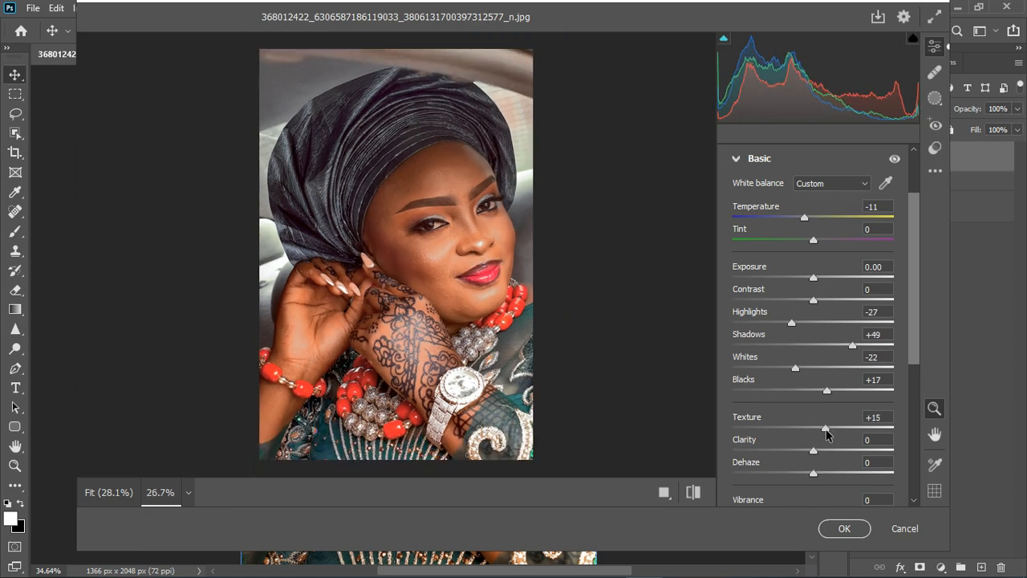
left_click(736, 159)
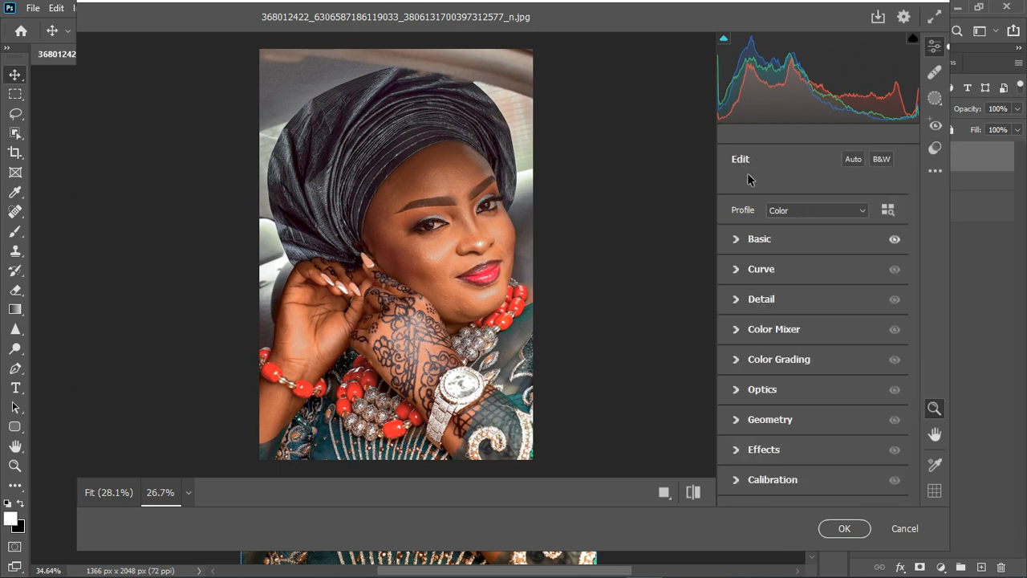
Step: Set the Color Mixer hues to Reds +25, Oranges +9 and Yellows -11, shift Aquas, Blues and Purples slightly, and show the saturation settings
left_click(736, 332)
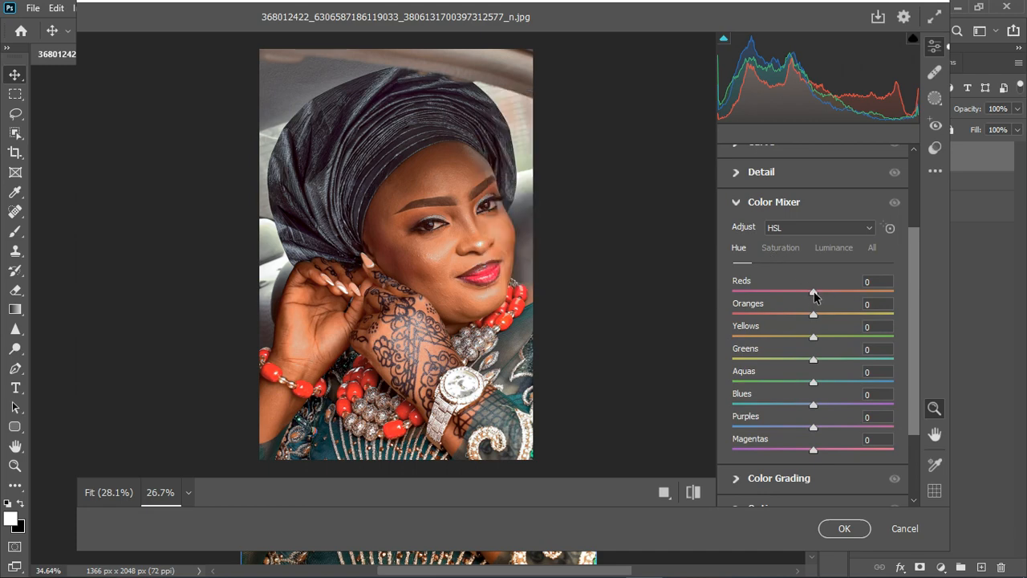
mouse_move(813, 296)
left_mouse_down()
mouse_move(841, 293)
mouse_move(832, 290)
mouse_move(820, 313)
mouse_move(834, 315)
mouse_move(815, 313)
left_mouse_up()
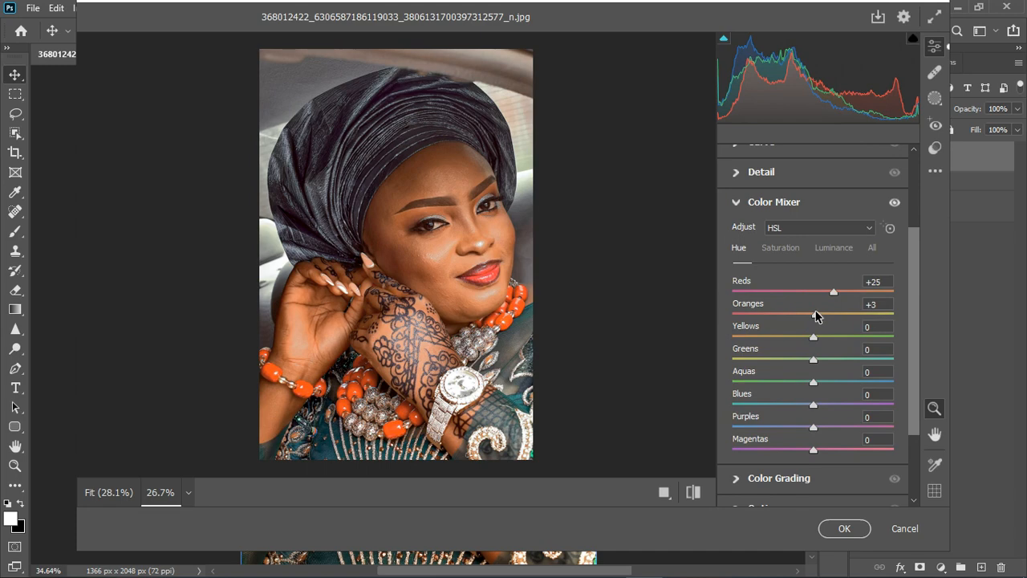
left_click_drag(815, 315, 804, 338)
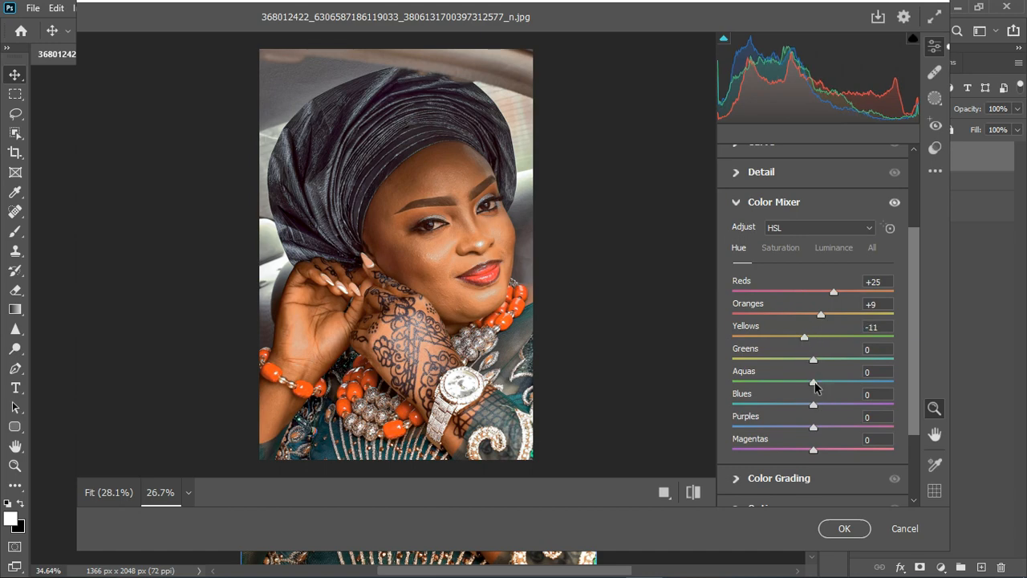
mouse_move(814, 382)
left_mouse_down()
mouse_move(835, 382)
mouse_move(822, 386)
left_mouse_up()
left_click_drag(812, 429, 803, 404)
left_click(783, 249)
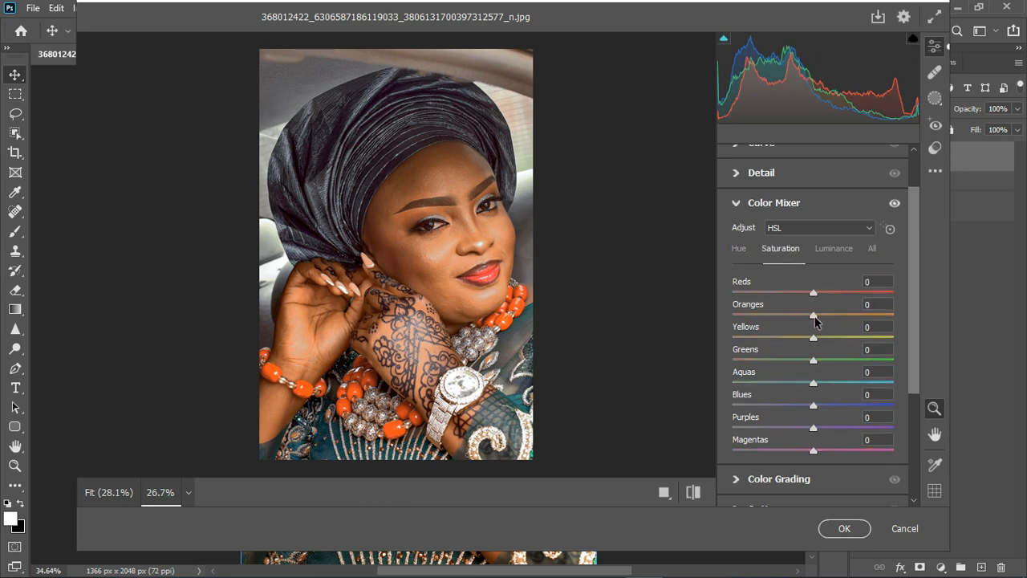
Step: Set the Color Mixer saturation to Reds +7, Oranges -13, Yellows +19, Aquas +21, Blues +37, Purples +36 and Magentas +26, and apply the filter
left_click_drag(814, 319, 819, 295)
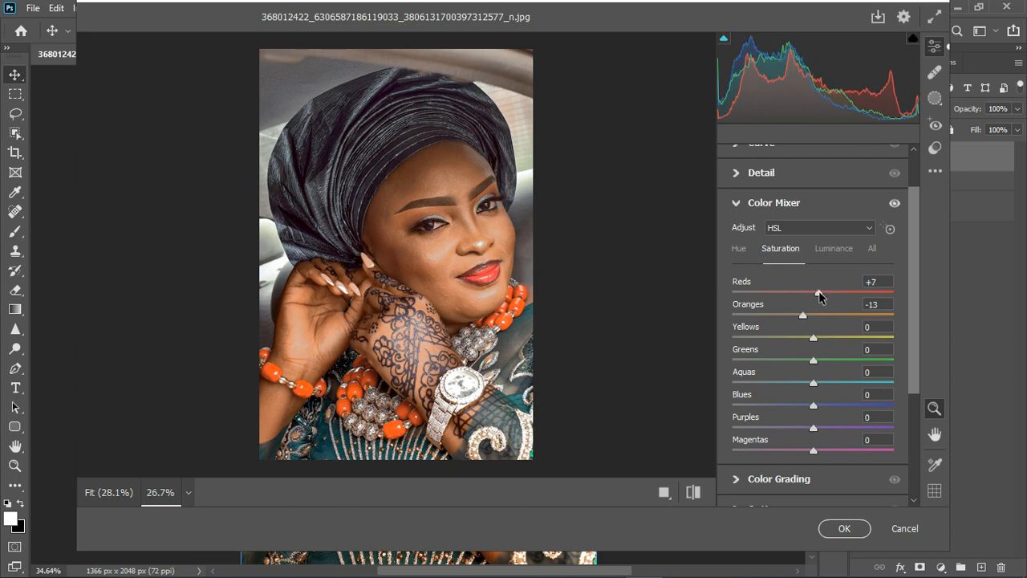
left_click_drag(815, 338, 830, 339)
left_click_drag(813, 406, 834, 452)
left_click_drag(813, 382, 833, 388)
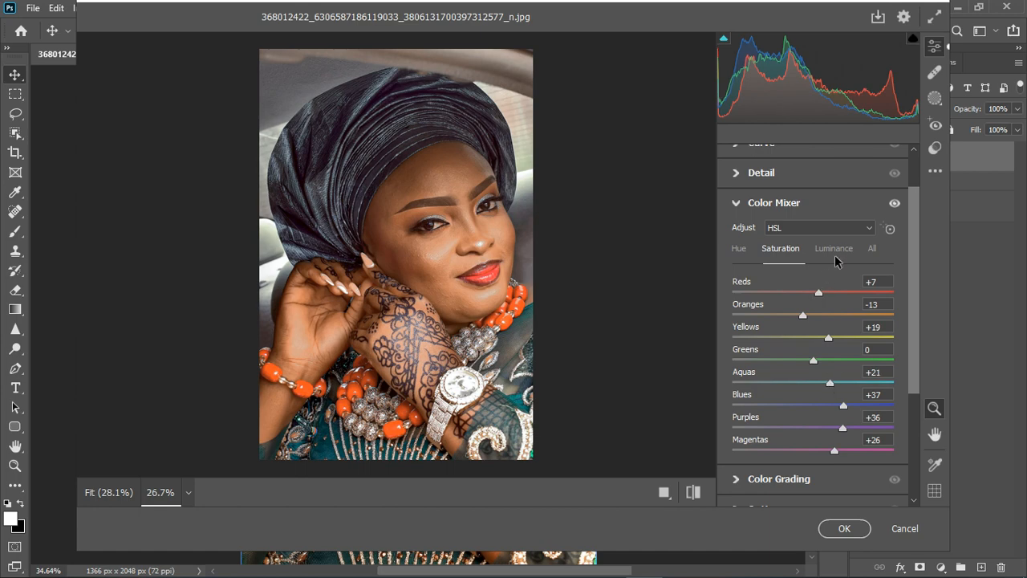
left_click(843, 529)
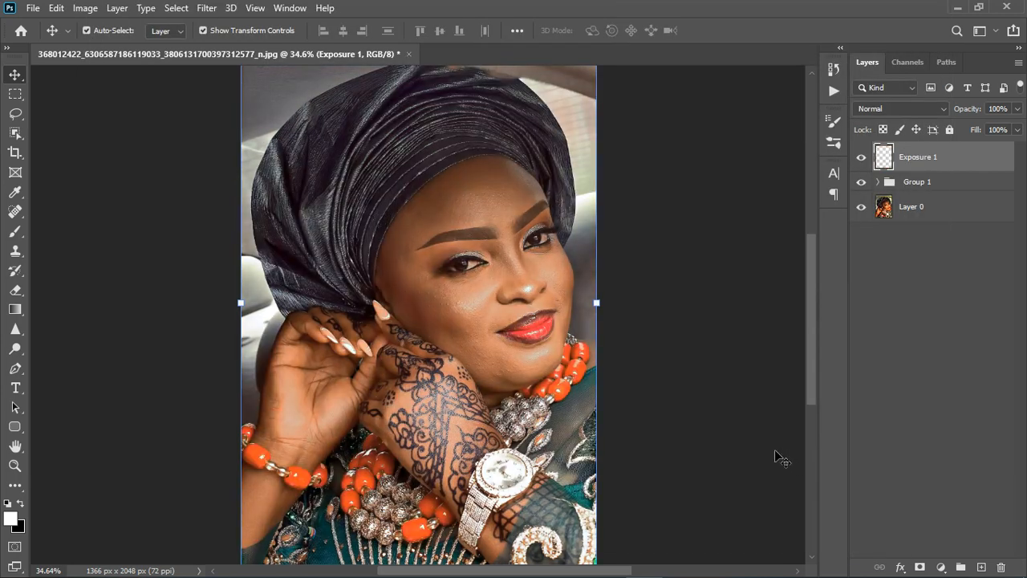
Step: Hide Group 1 and compare the portrait with the filtered Exposure 1 layer off and on
left_click(863, 184)
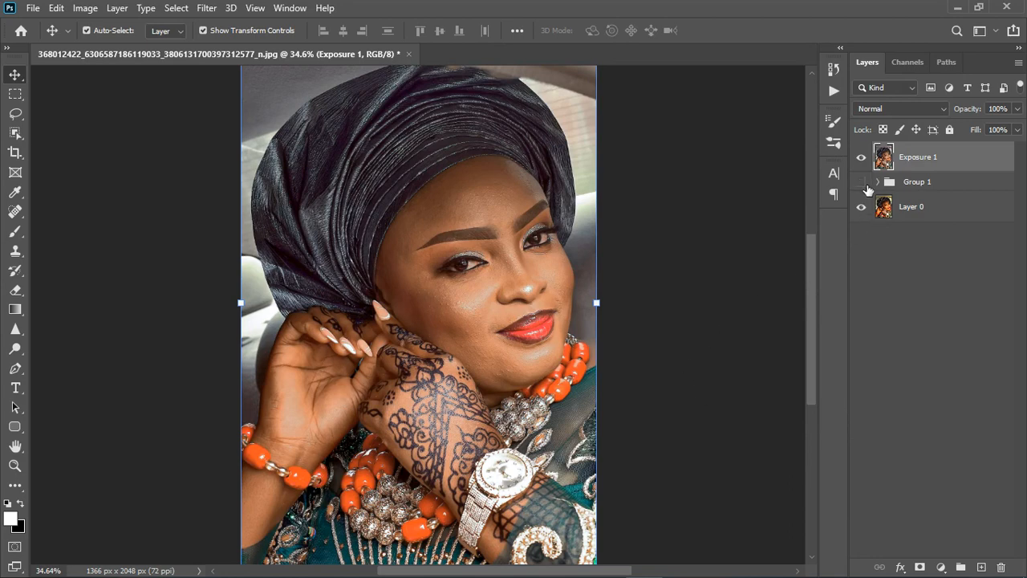
left_click(864, 162)
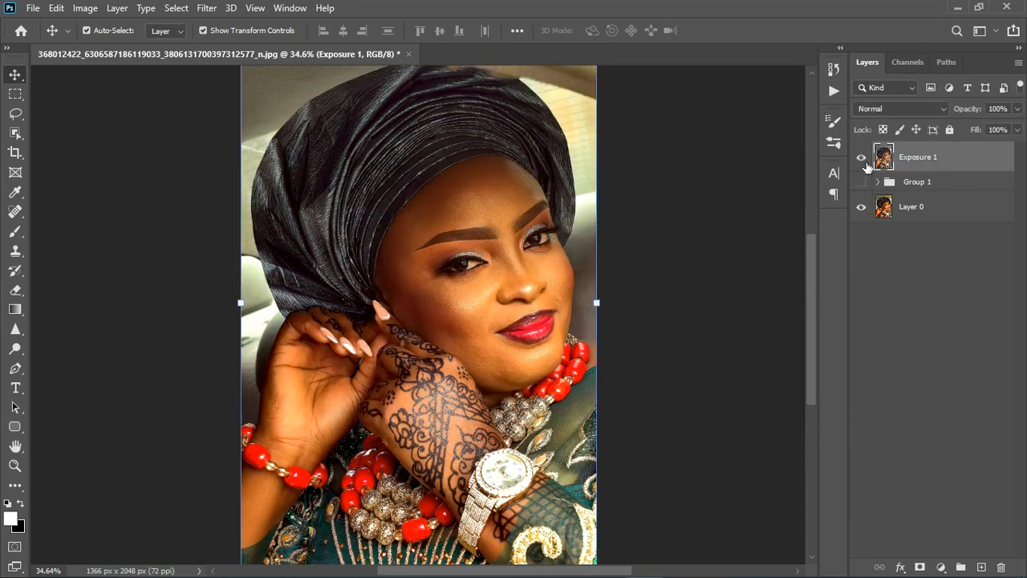
left_click(862, 158)
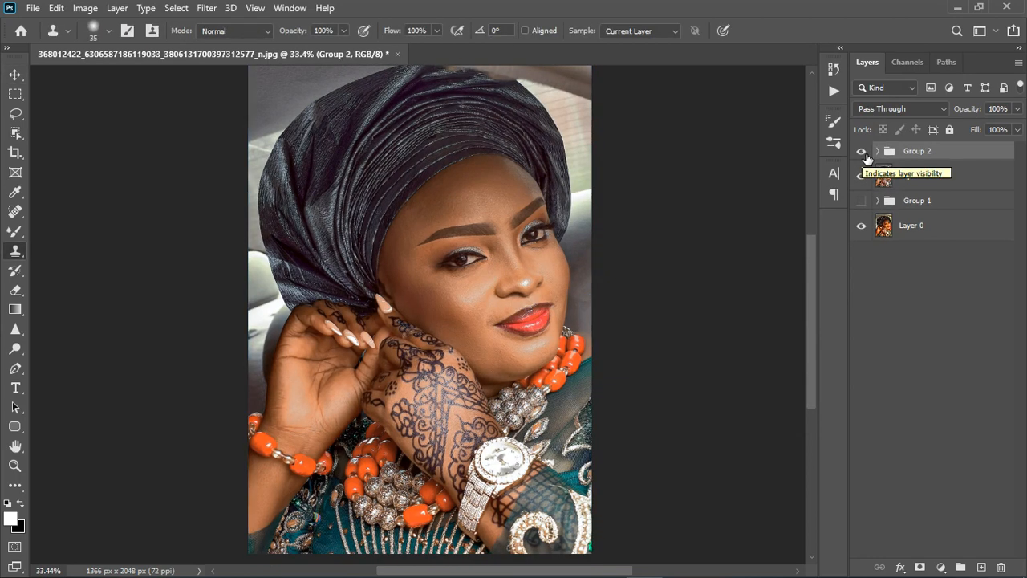
Step: Compare the portrait with Group 2 off and on, and stamp all visible layers into a new layer
scroll(471, 304, "up", 2)
left_click(861, 151)
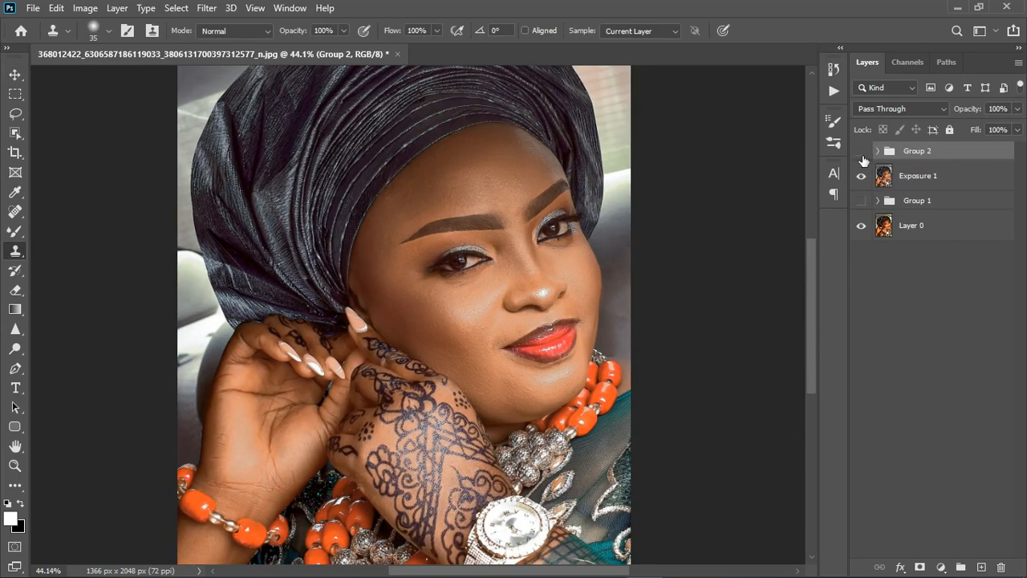
left_click(867, 156)
key("ctrl+alt+shift+e")
Step: Add a Color Balance adjustment layer and adjust its midtones, with Magenta–Green at +4 and Yellow–Blue at -7
left_click(941, 567)
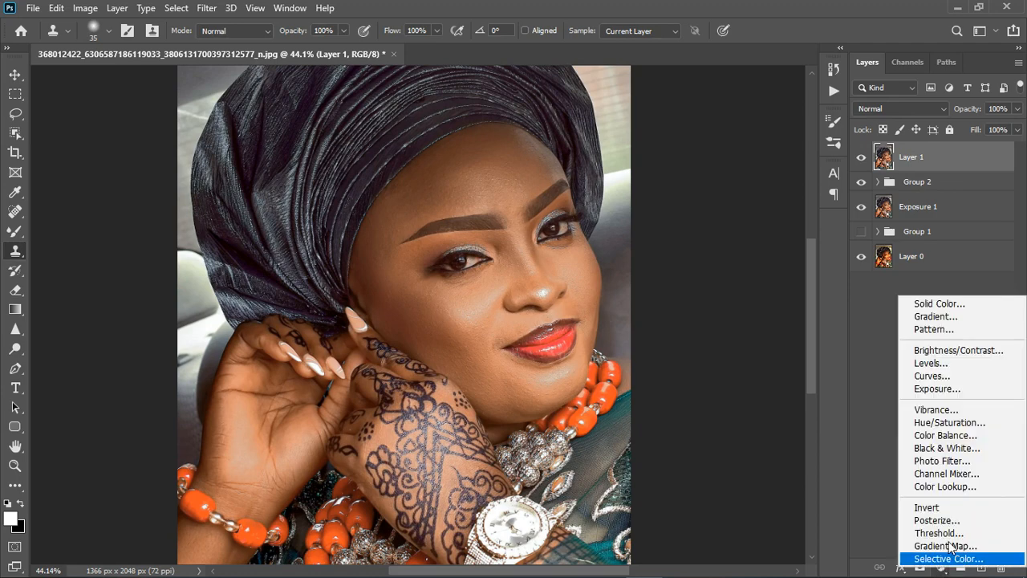
left_click(955, 434)
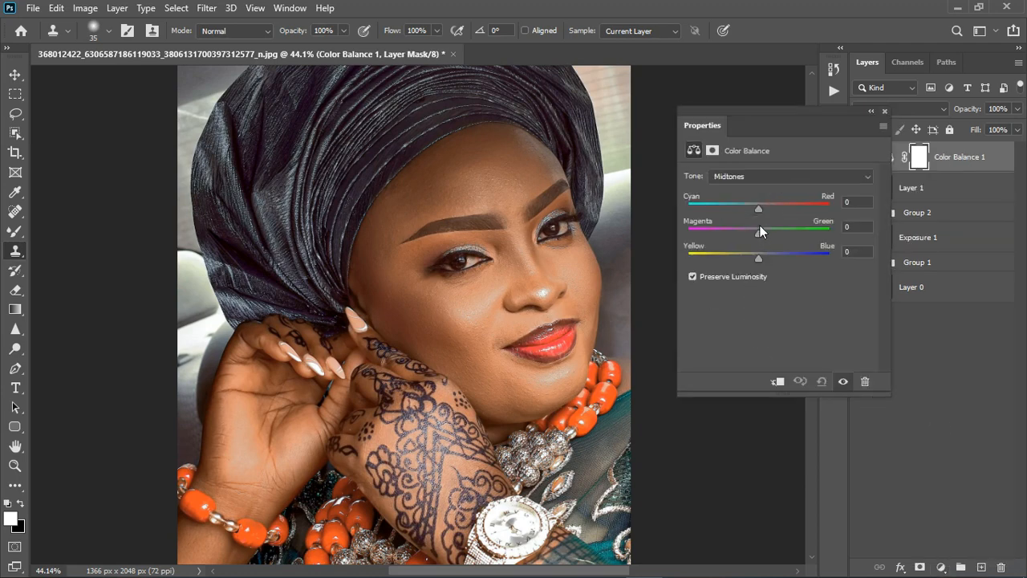
left_click(757, 177)
left_click(755, 223)
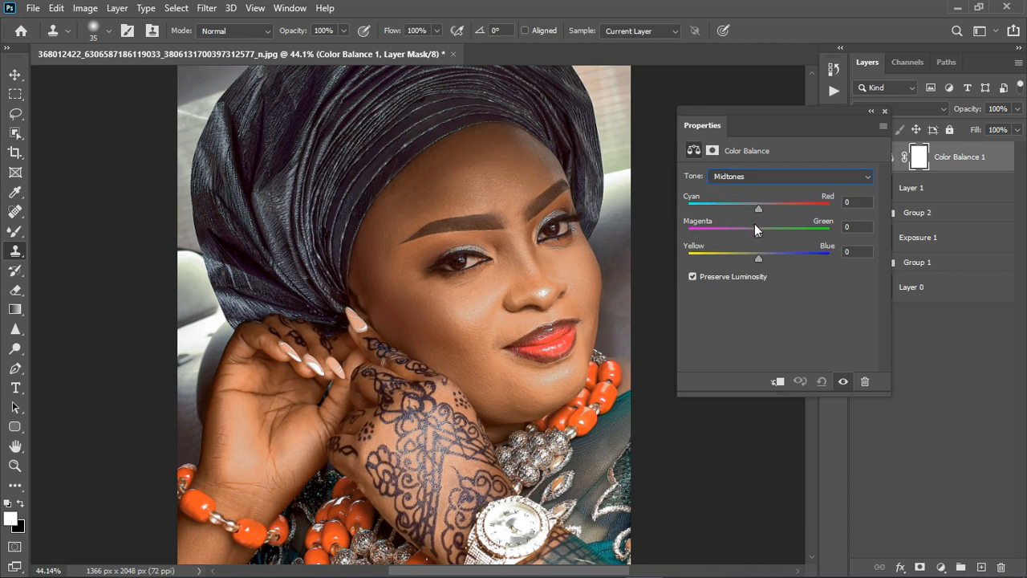
left_click_drag(759, 206, 754, 256)
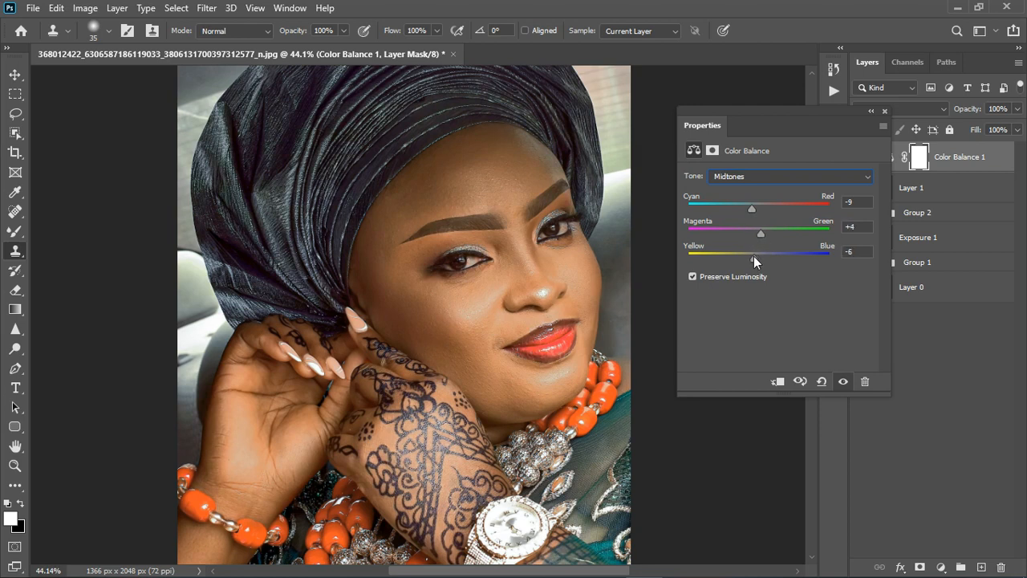
Step: Shift the Color Balance highlights slightly toward blue and fine-tune their Cyan–Red and Magenta–Green balance
left_click(752, 178)
left_click(759, 175)
left_click(759, 175)
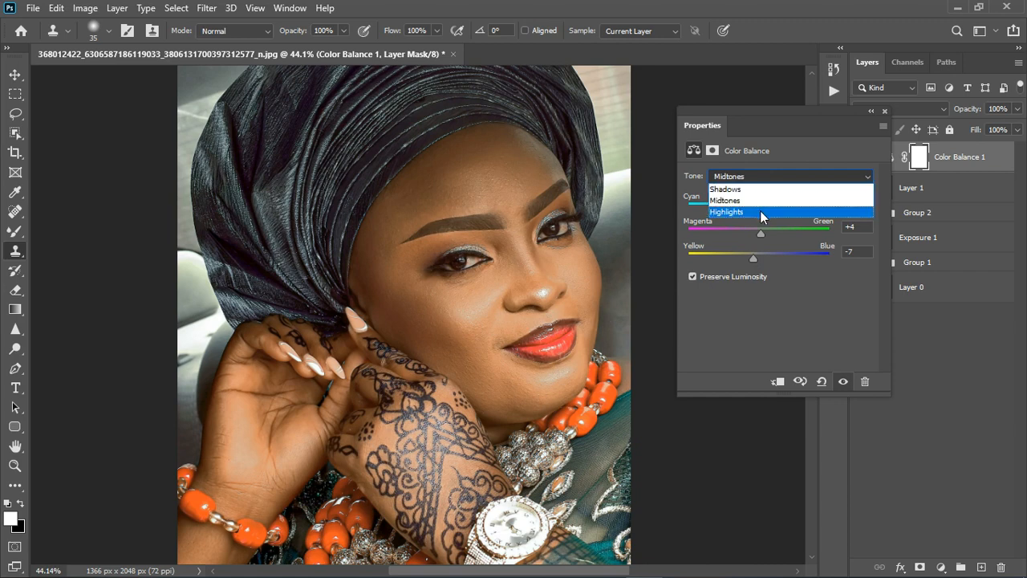
left_click(760, 211)
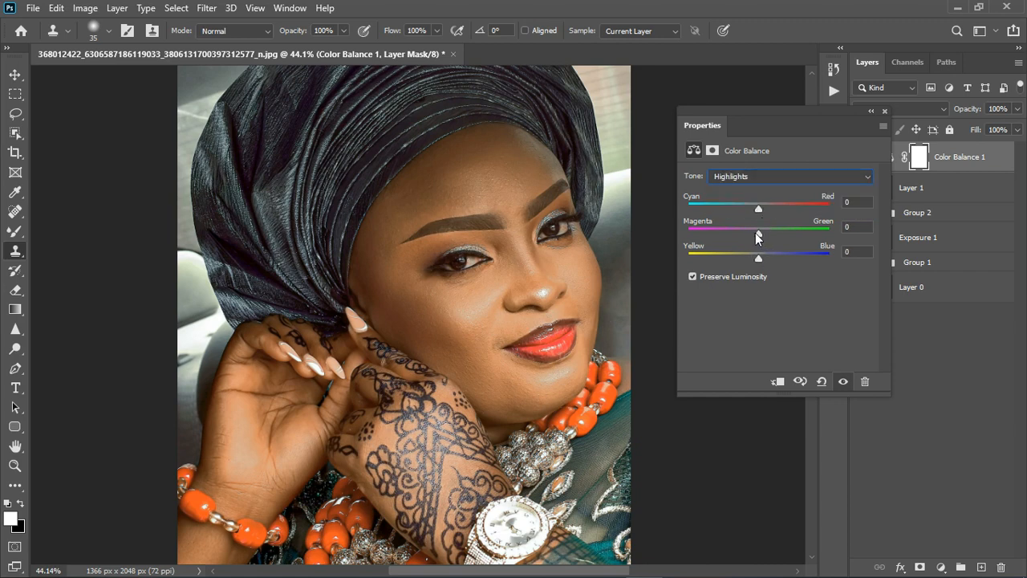
left_click_drag(755, 233, 754, 209)
left_click_drag(760, 256, 767, 256)
Step: Shift the Color Balance shadows slightly toward blue, red and green, and close the adjustment settings
left_click(756, 176)
left_click(756, 190)
left_click_drag(758, 257, 761, 256)
left_click_drag(760, 207, 765, 207)
left_click_drag(760, 231, 761, 231)
left_click(884, 111)
Step: Compare the portrait with the Color Balance layer off and on, and stamp all visible layers into a new layer
scroll(642, 220, "down", 5)
scroll(481, 316, "up", 3)
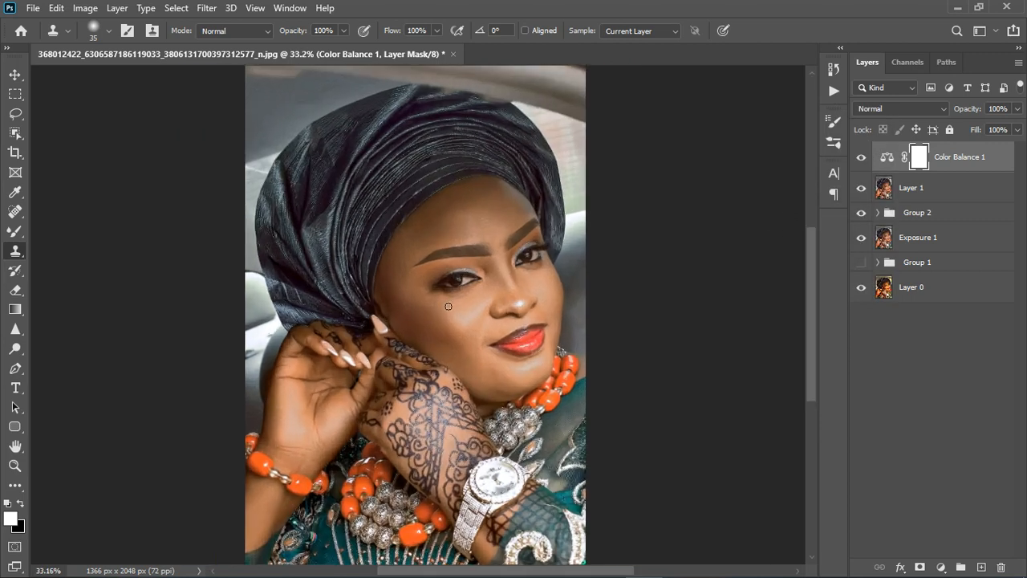
left_click(862, 158)
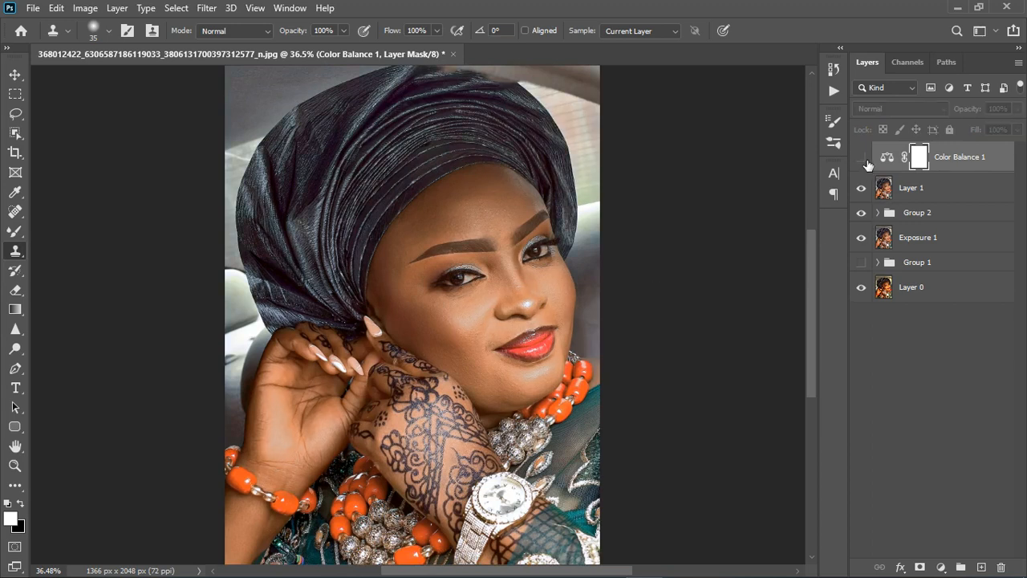
left_click(864, 159)
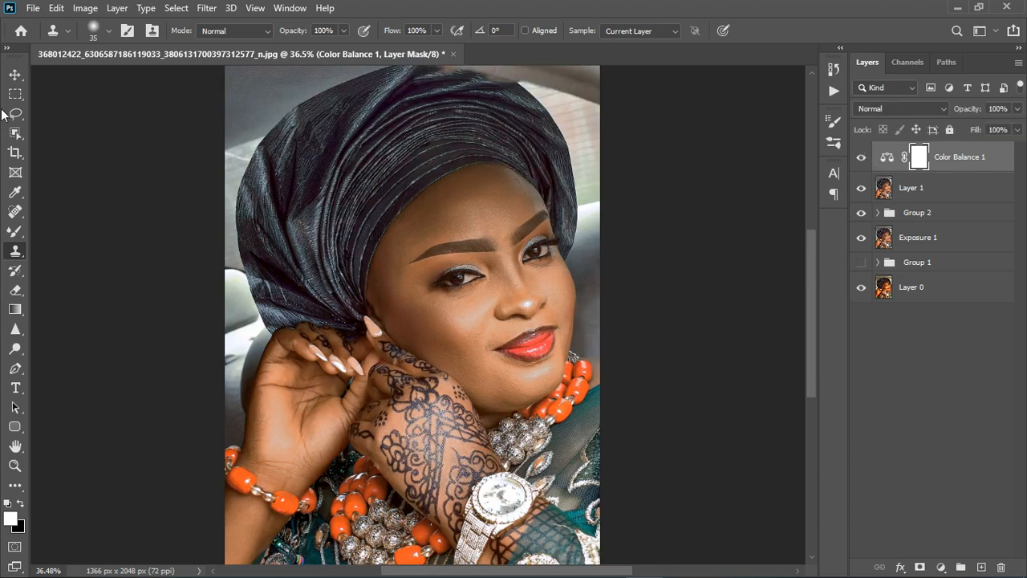
left_click(15, 75)
scroll(433, 342, "down", 1)
scroll(443, 383, "up", 1)
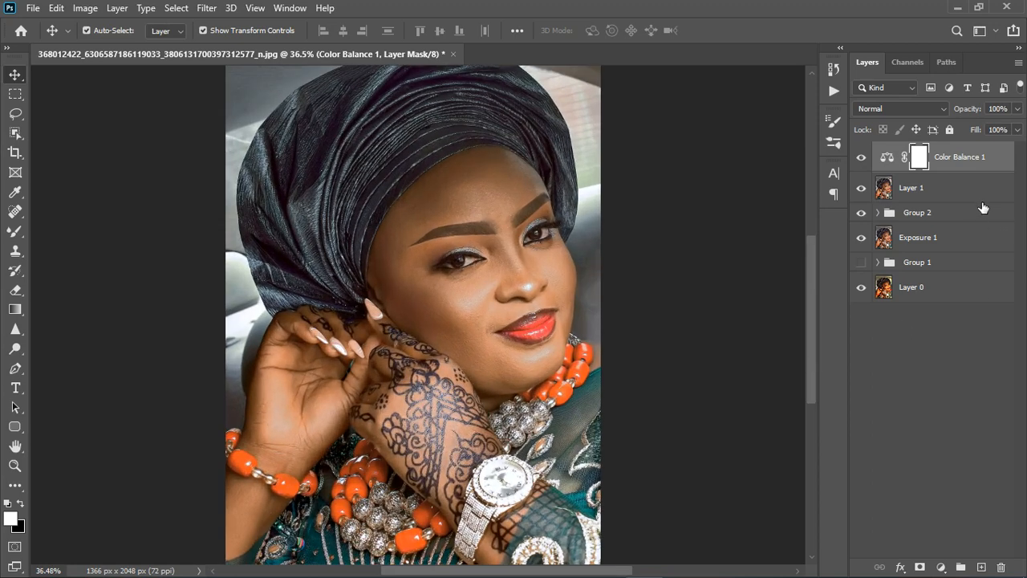
key("ctrl+shift+alt+e")
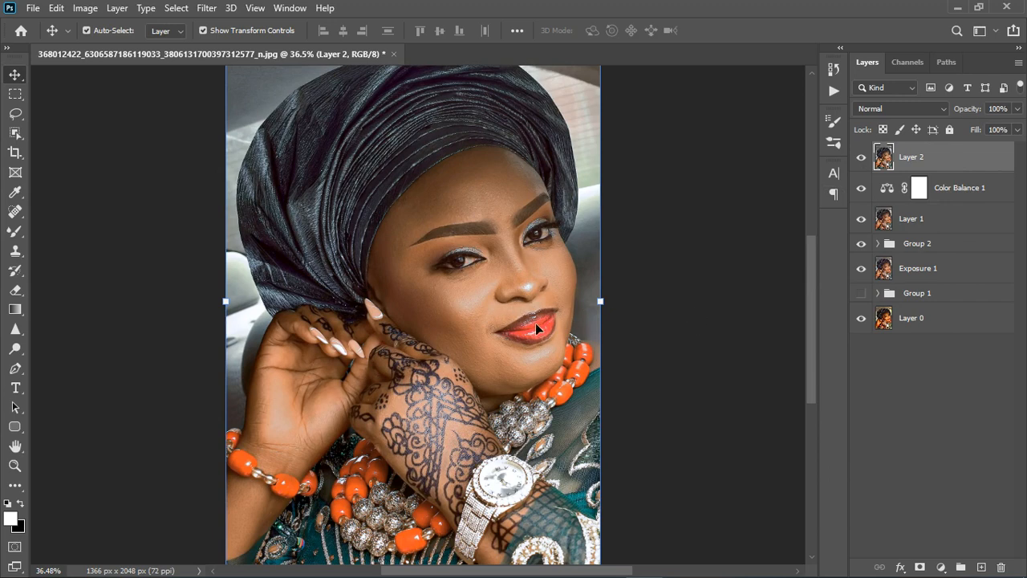
Step: Add a Curves adjustment layer with a gentle S-curve that slightly lifts the highlights and lowers the shadows
scroll(535, 322, "down", 1)
left_click(940, 566)
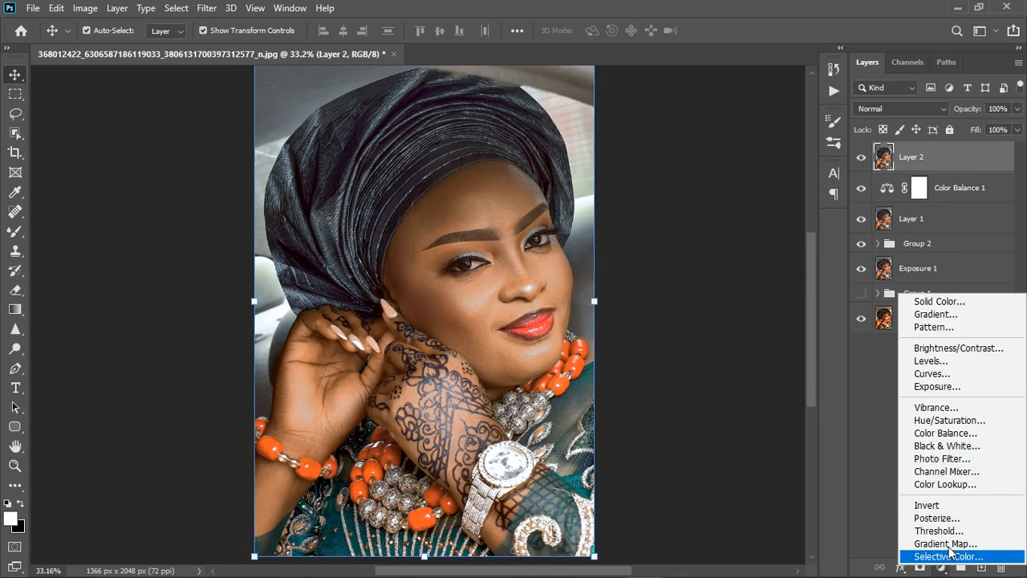
left_click(942, 375)
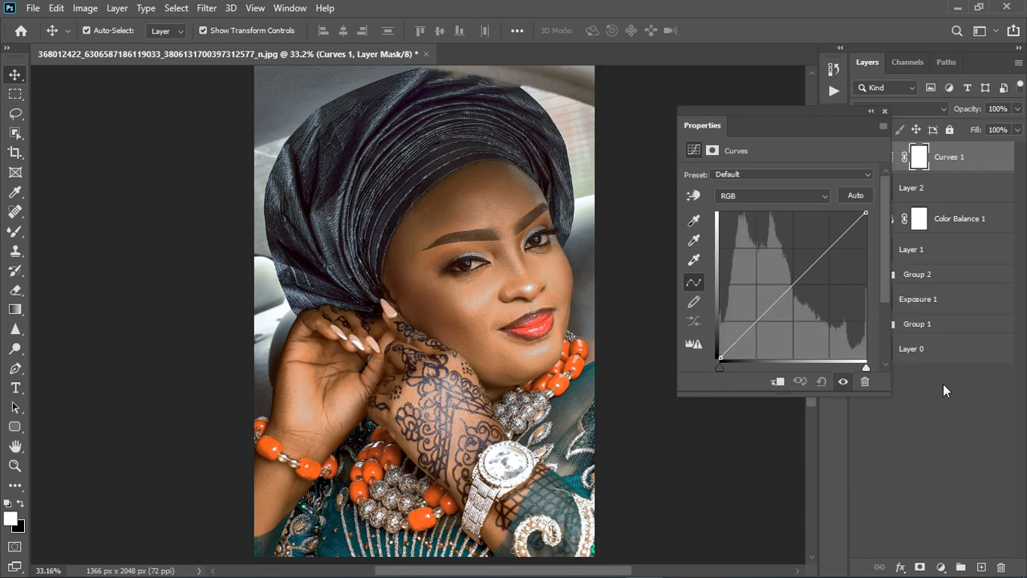
left_click(836, 255)
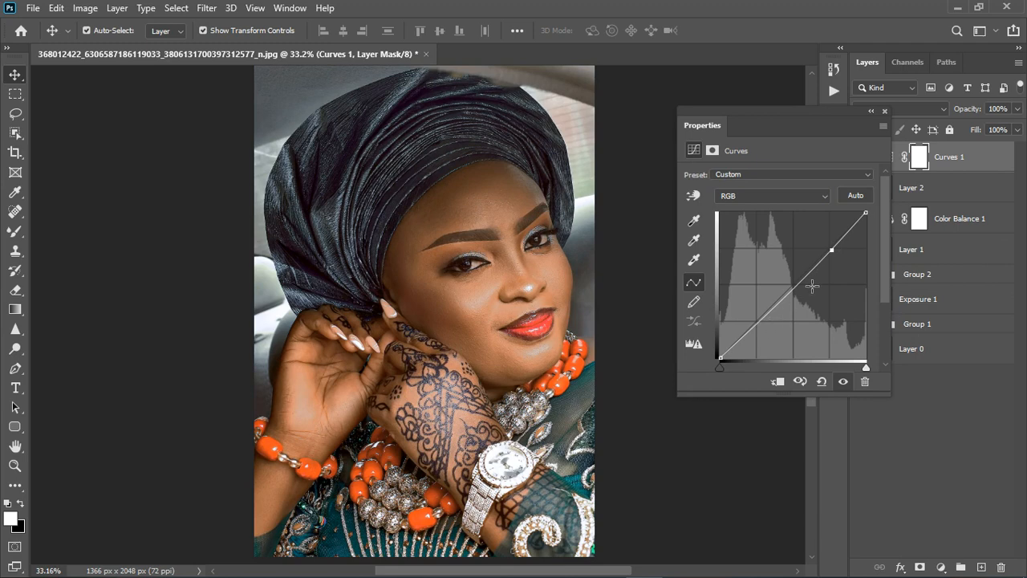
left_click_drag(832, 252, 829, 245)
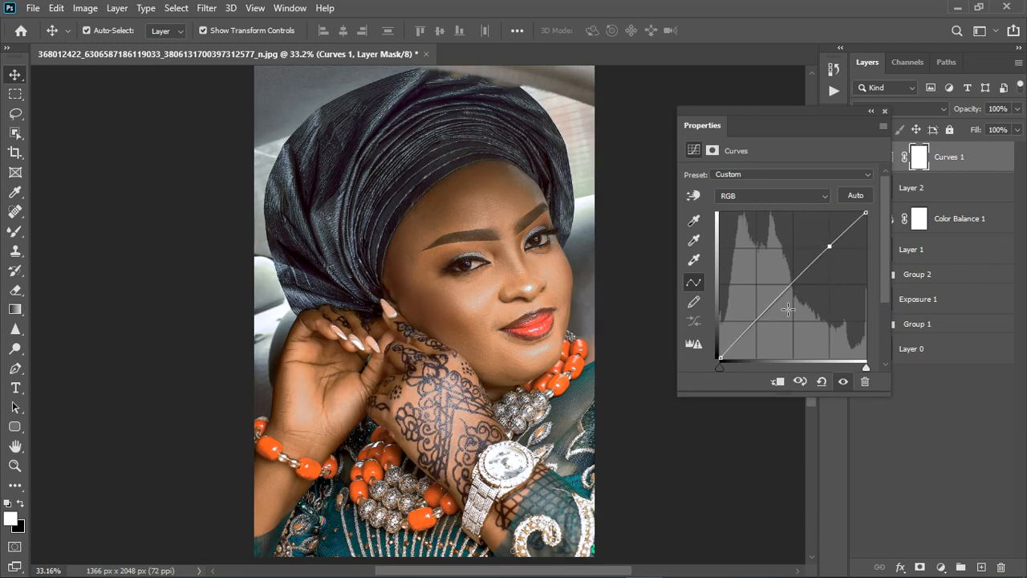
left_click_drag(758, 319, 763, 330)
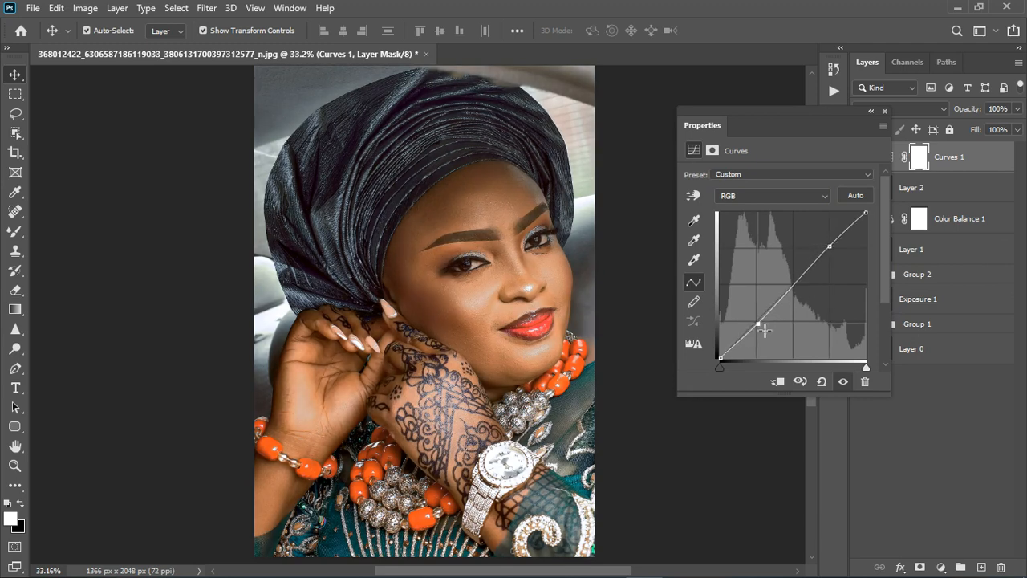
left_click(884, 112)
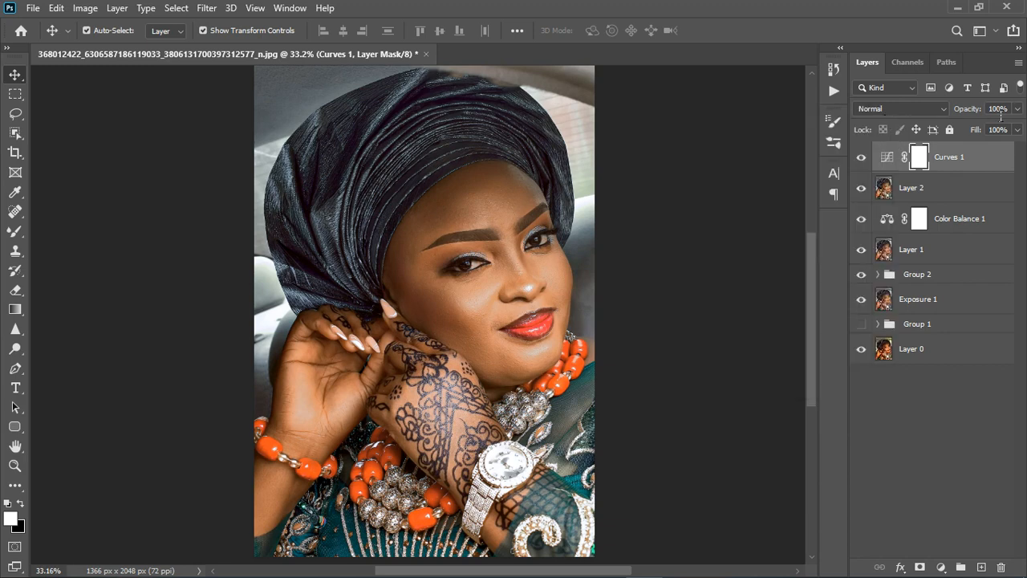
Step: Lower the opacity of the Curves layer to 24% and check the whole portrait
left_click(1016, 108)
left_click_drag(1018, 127, 995, 129)
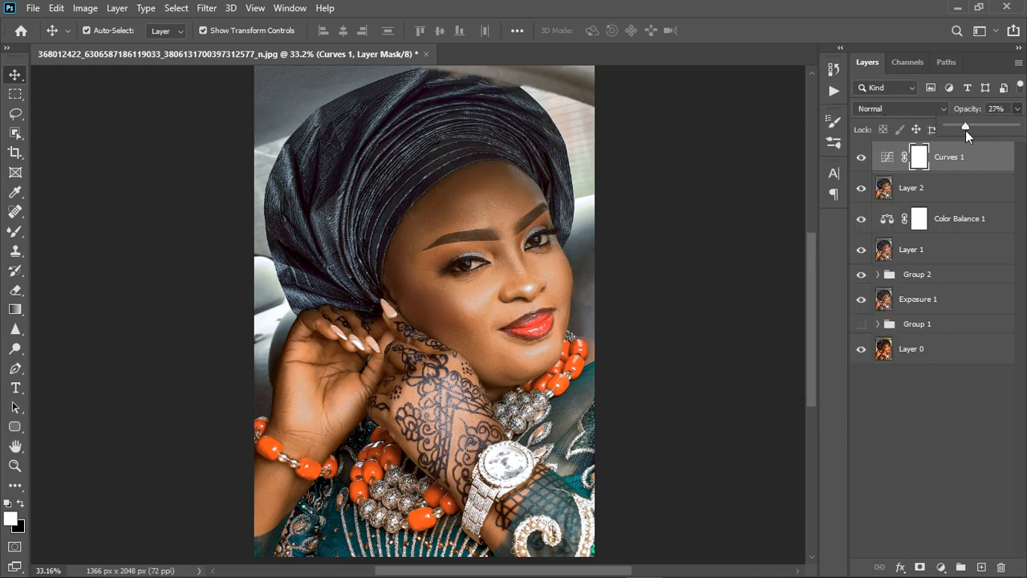
left_click(971, 374)
scroll(496, 293, "down", 3)
scroll(457, 305, "up", 4)
scroll(464, 306, "down", 1)
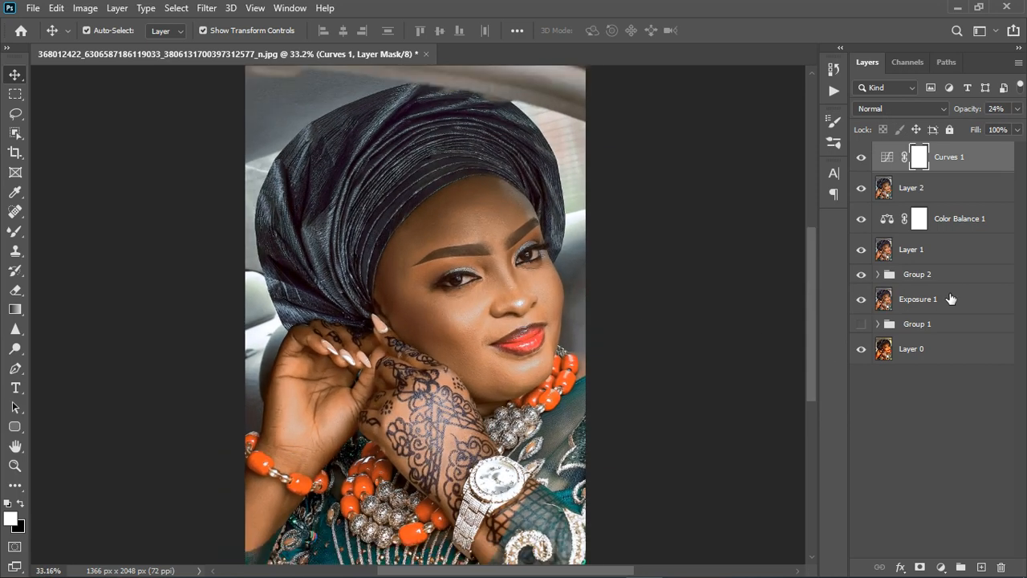
Step: Add a Color Lookup adjustment layer and load the 3D LUT file ACE MELANIN S.CUBE from the MELANIN folder
left_click(942, 568)
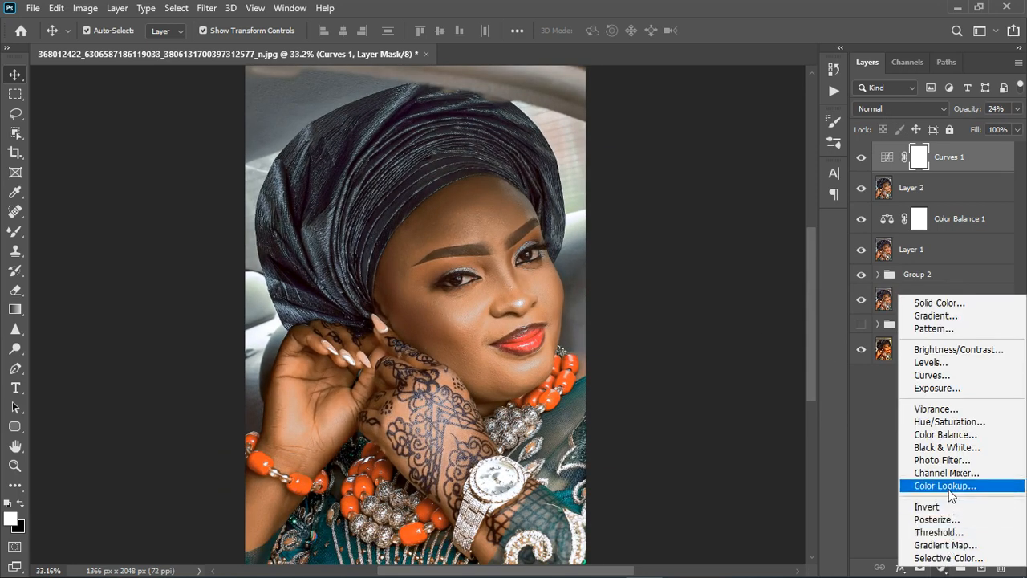
left_click(948, 486)
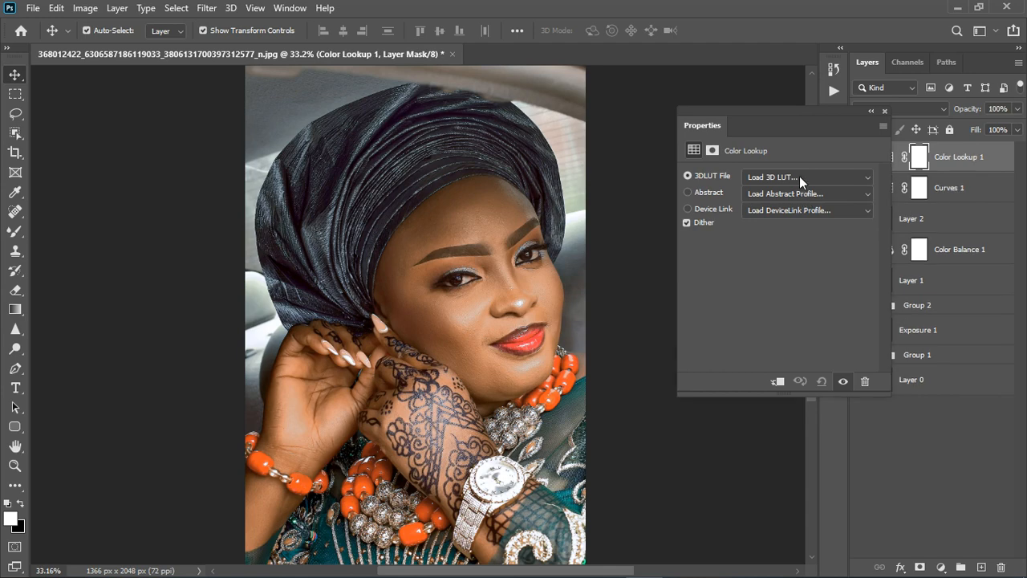
left_click(800, 177)
left_click(792, 10)
left_click(360, 136)
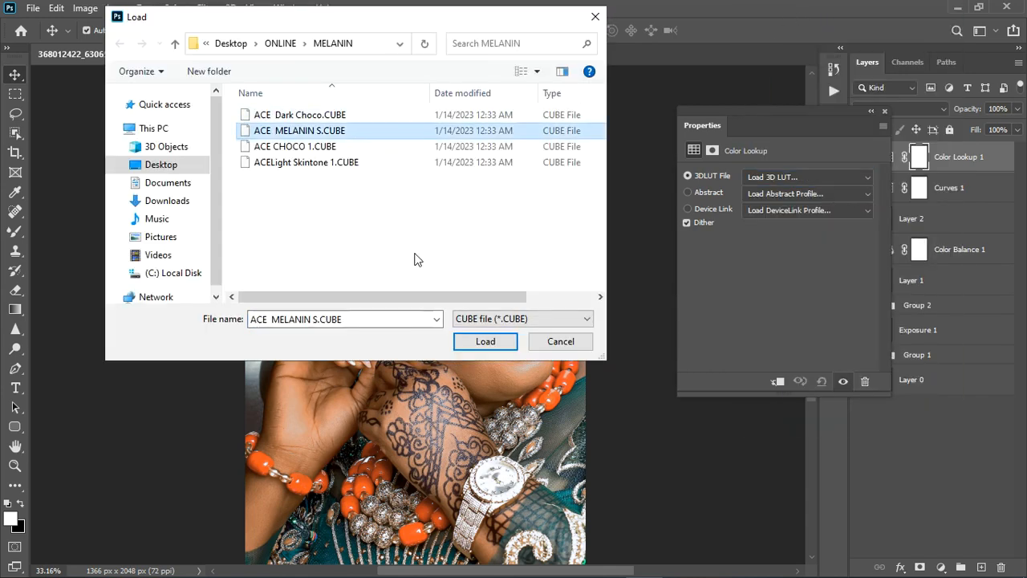
left_click(472, 345)
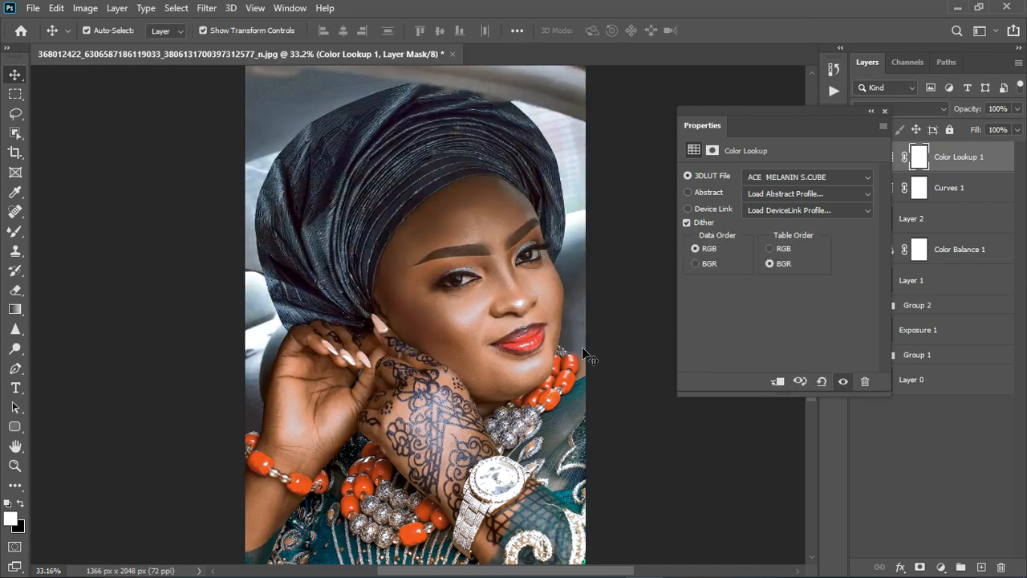
left_click(885, 112)
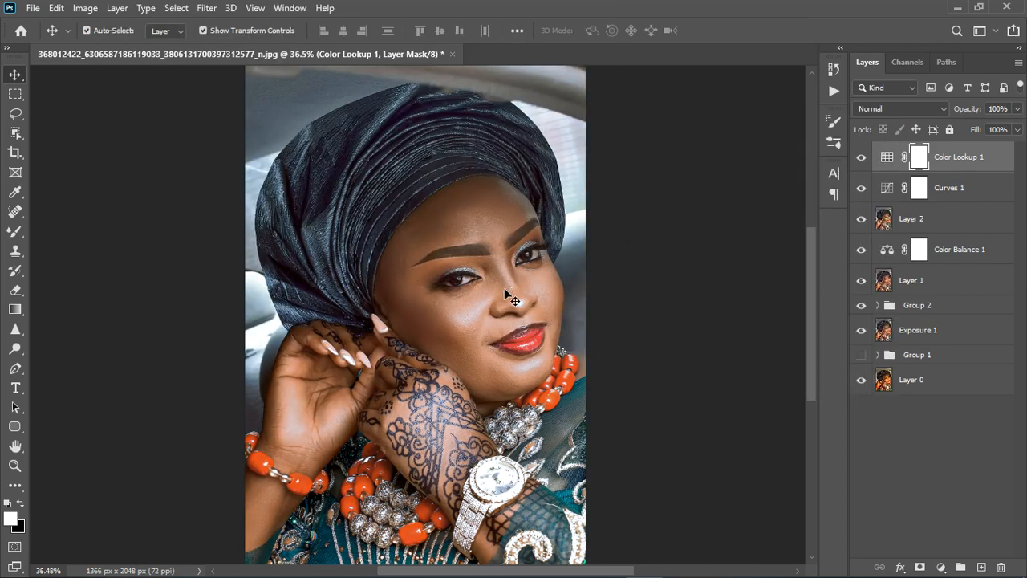
Step: Inspect the graded portrait and lower the opacity of the Color Lookup layer to 47%
scroll(496, 289, "up", 3)
scroll(496, 290, "down", 1)
scroll(498, 290, "down", 2)
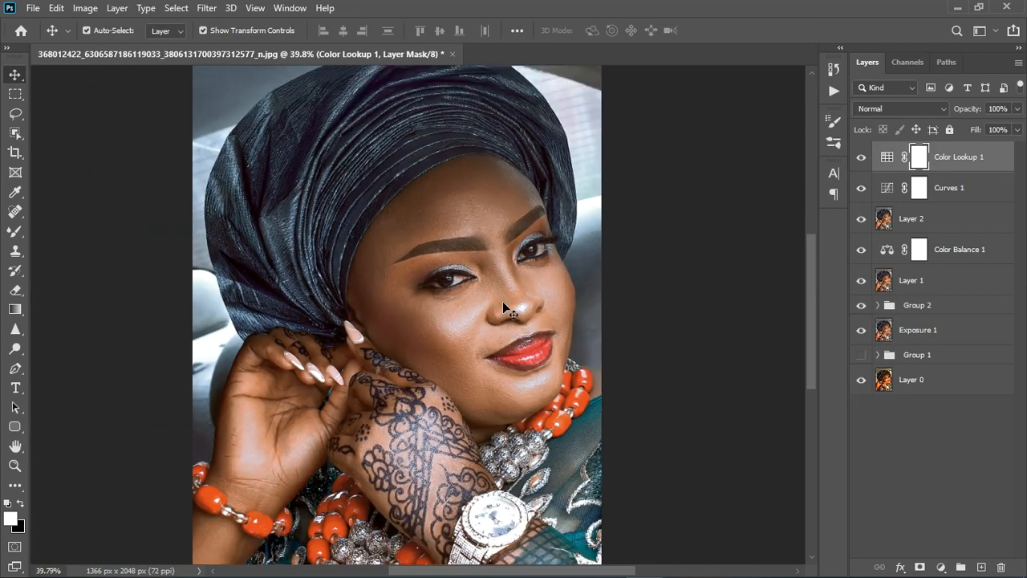
left_click(1016, 109)
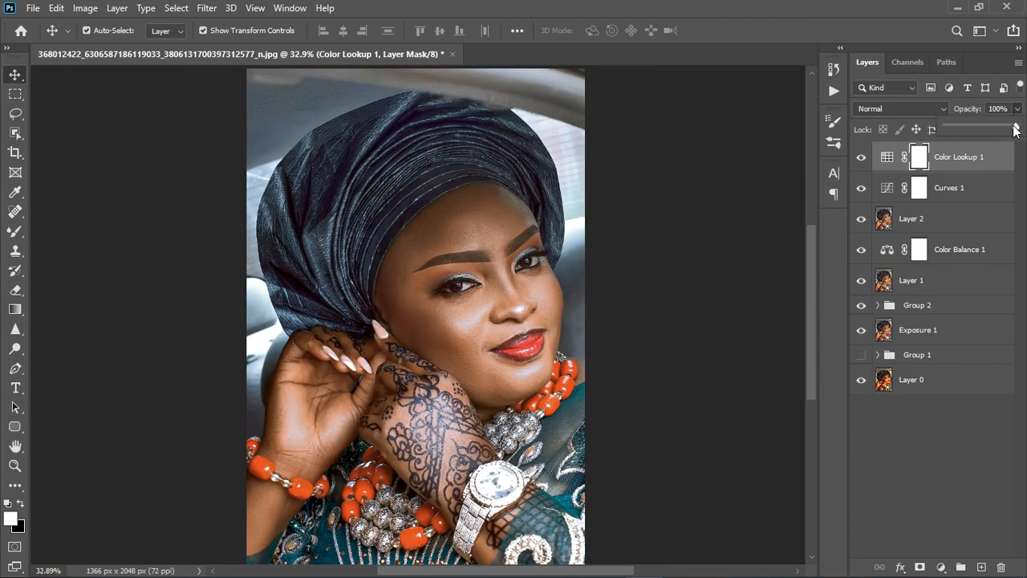
left_click_drag(1016, 128, 979, 128)
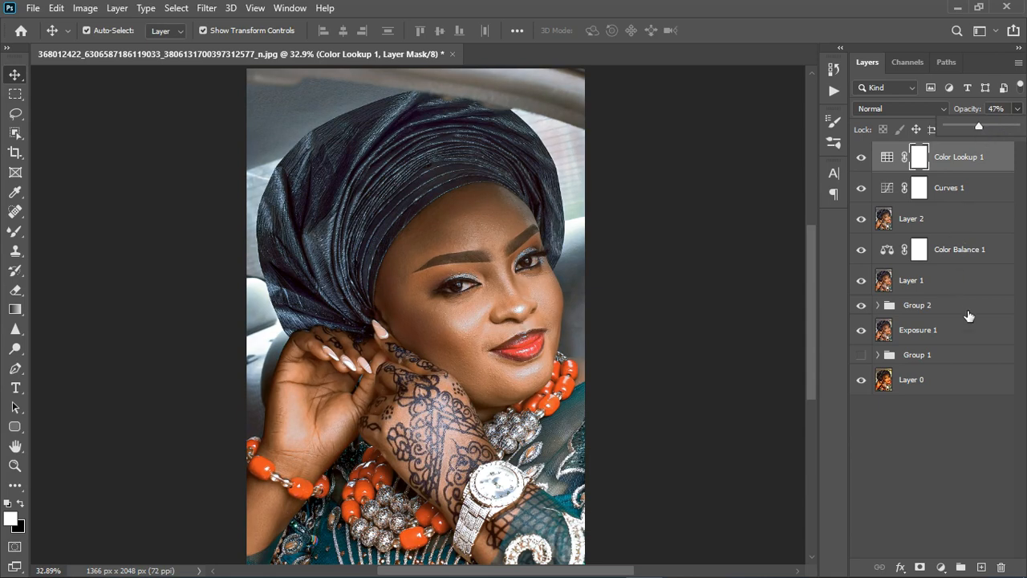
left_click(971, 446)
Step: Stamp all visible layers into a new layer, and group the layers from Color Lookup 1 down to Group 1
left_click(974, 455)
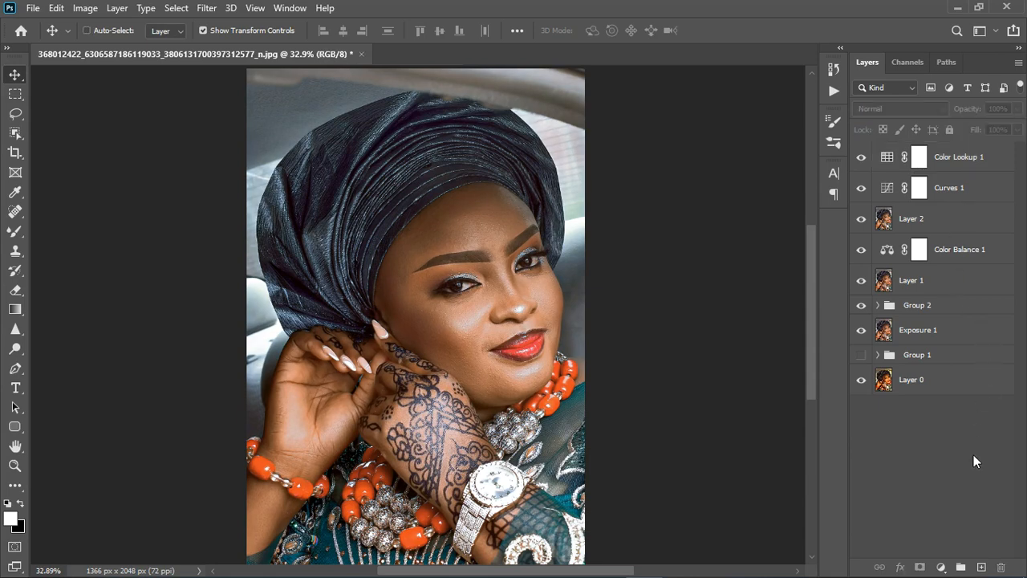
key("ctrl+shift+alt+e")
left_click(957, 189)
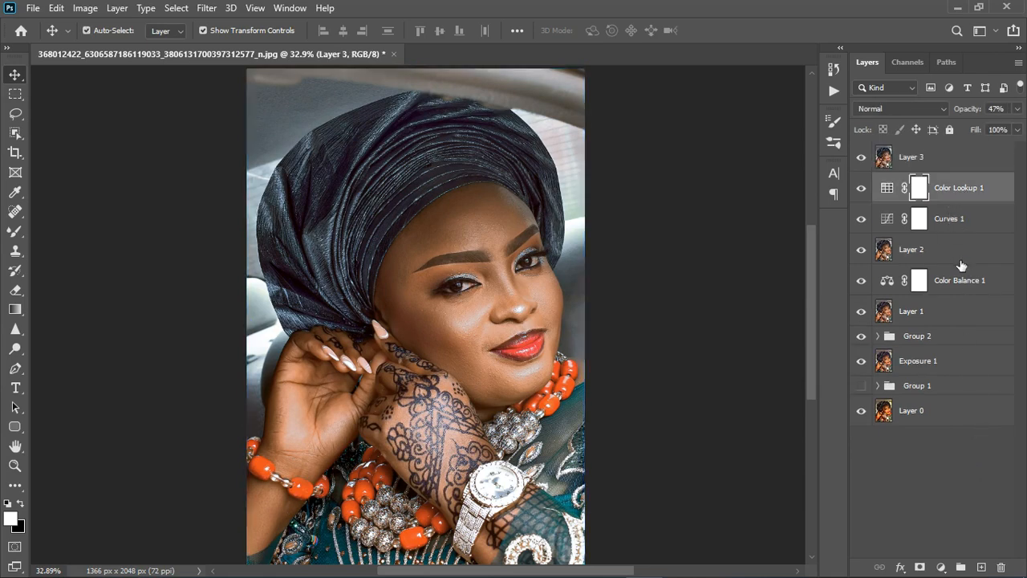
left_click(961, 390, "shift")
left_click(960, 566)
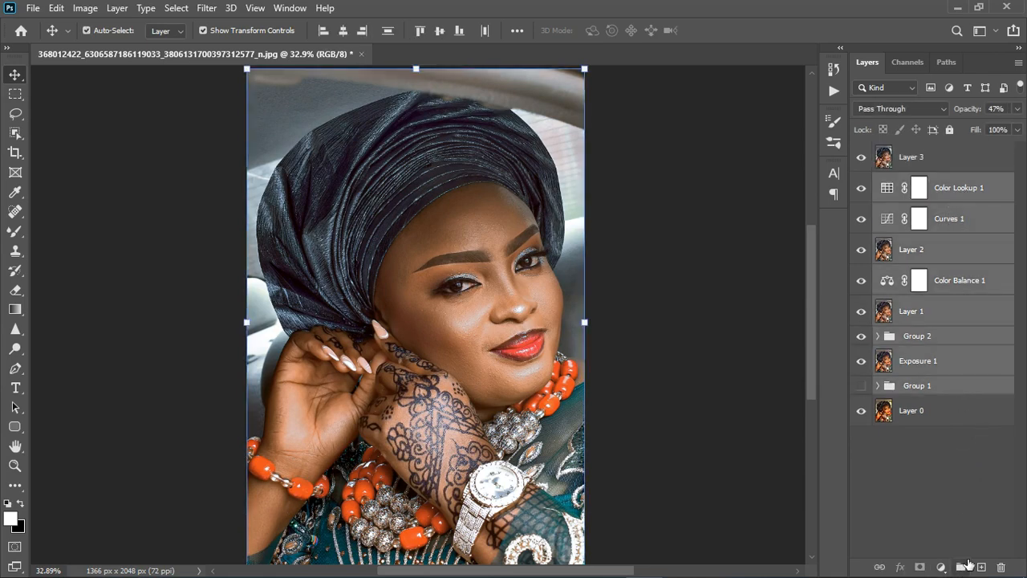
Step: Hide Group 3 and compare the portrait with the merged Layer 3 off and on
left_click(861, 181)
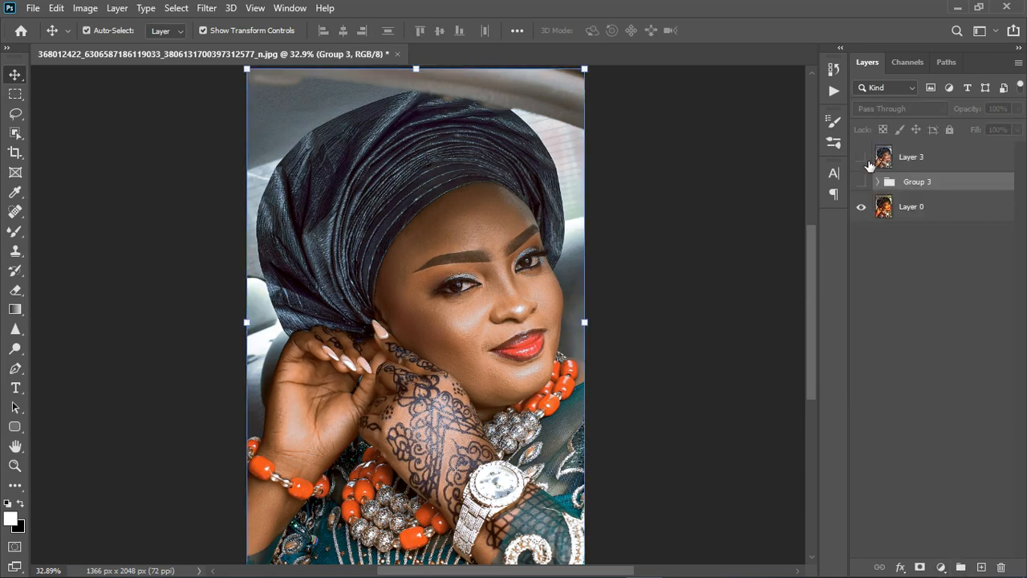
left_click(862, 157)
scroll(426, 298, "down", 1)
scroll(427, 339, "up", 1)
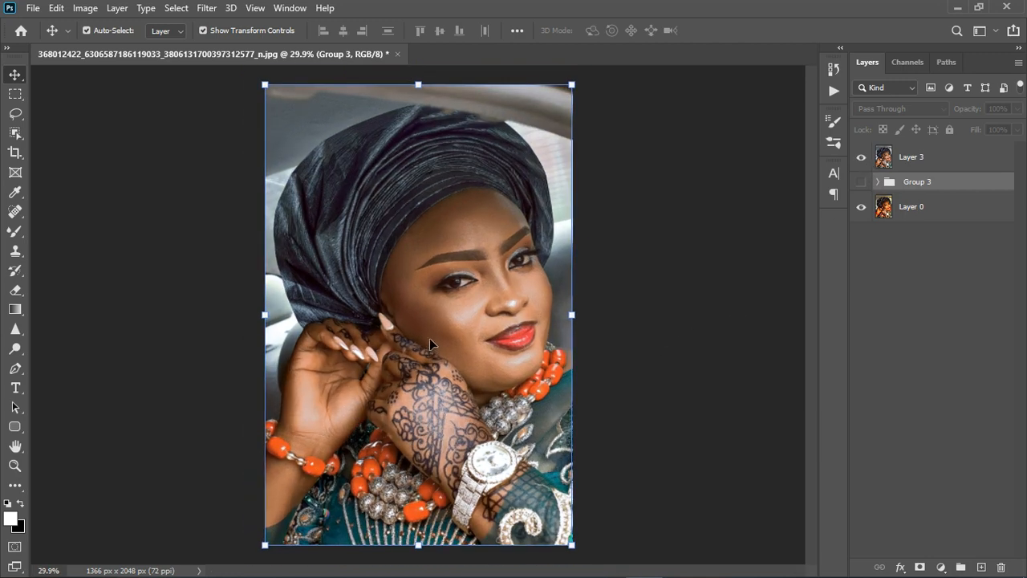